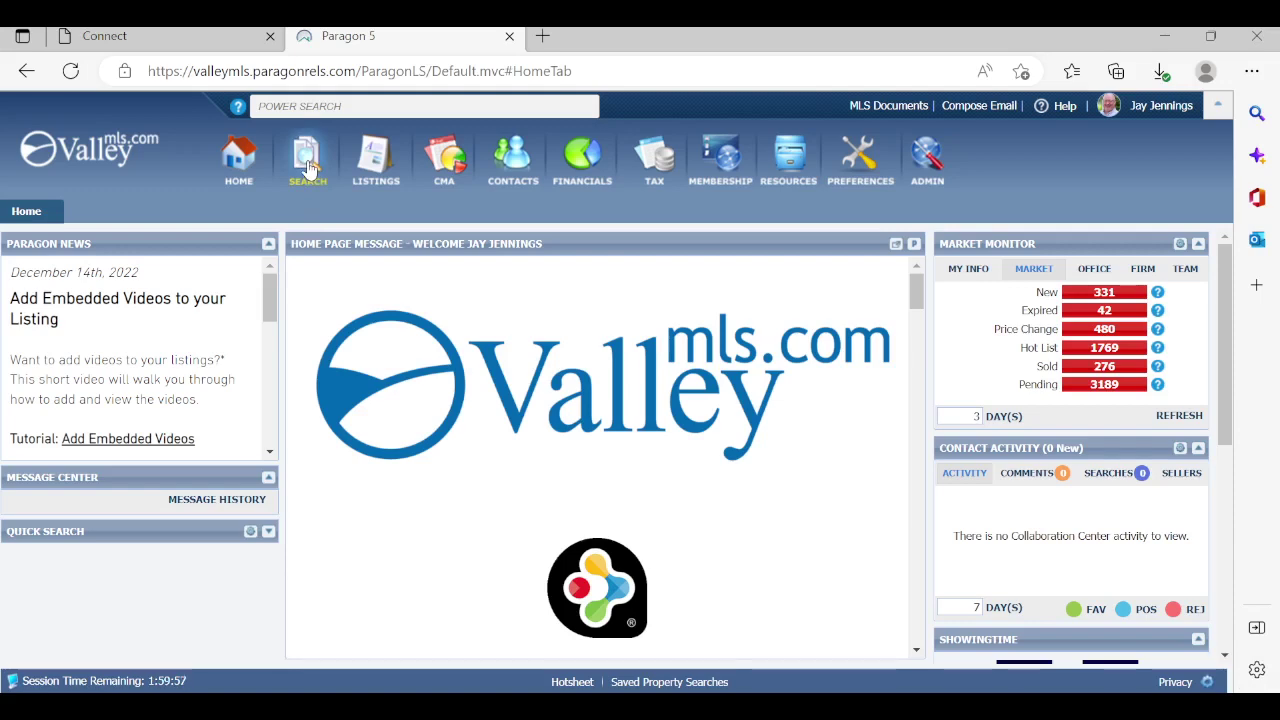
Open a new property search for the Residential class.
click(309, 169)
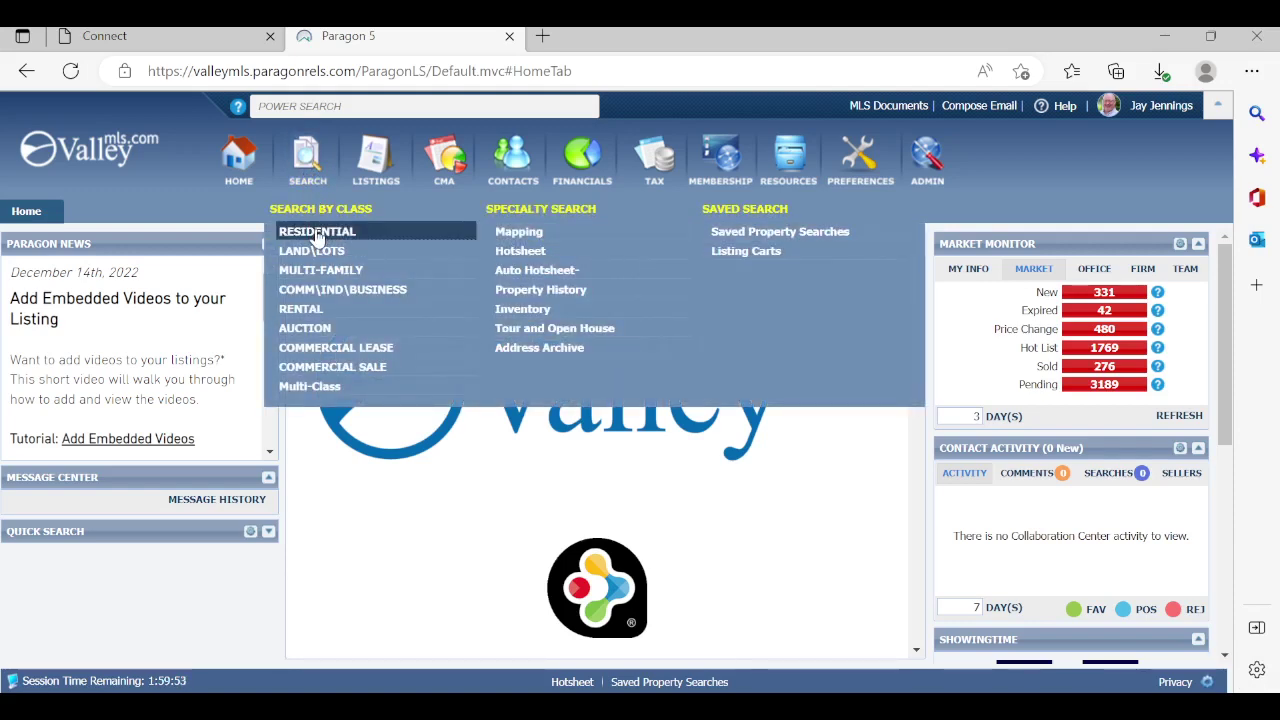
click(317, 233)
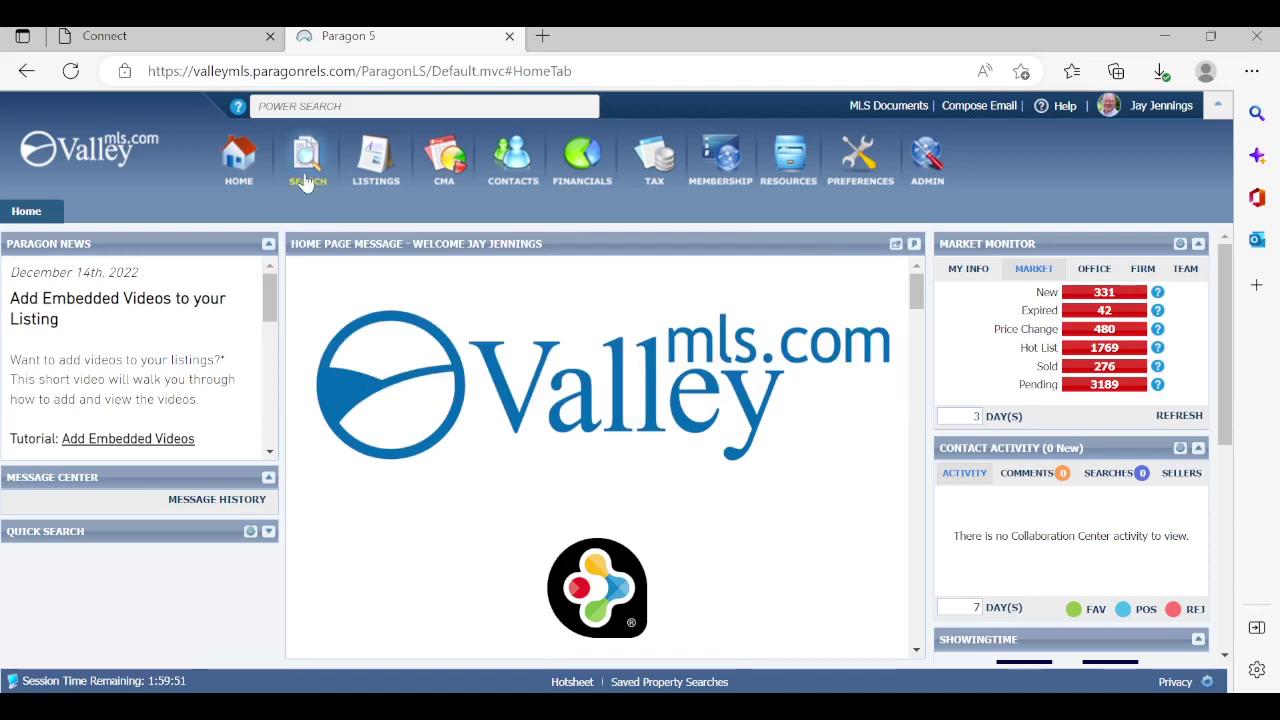
click(307, 165)
click(318, 234)
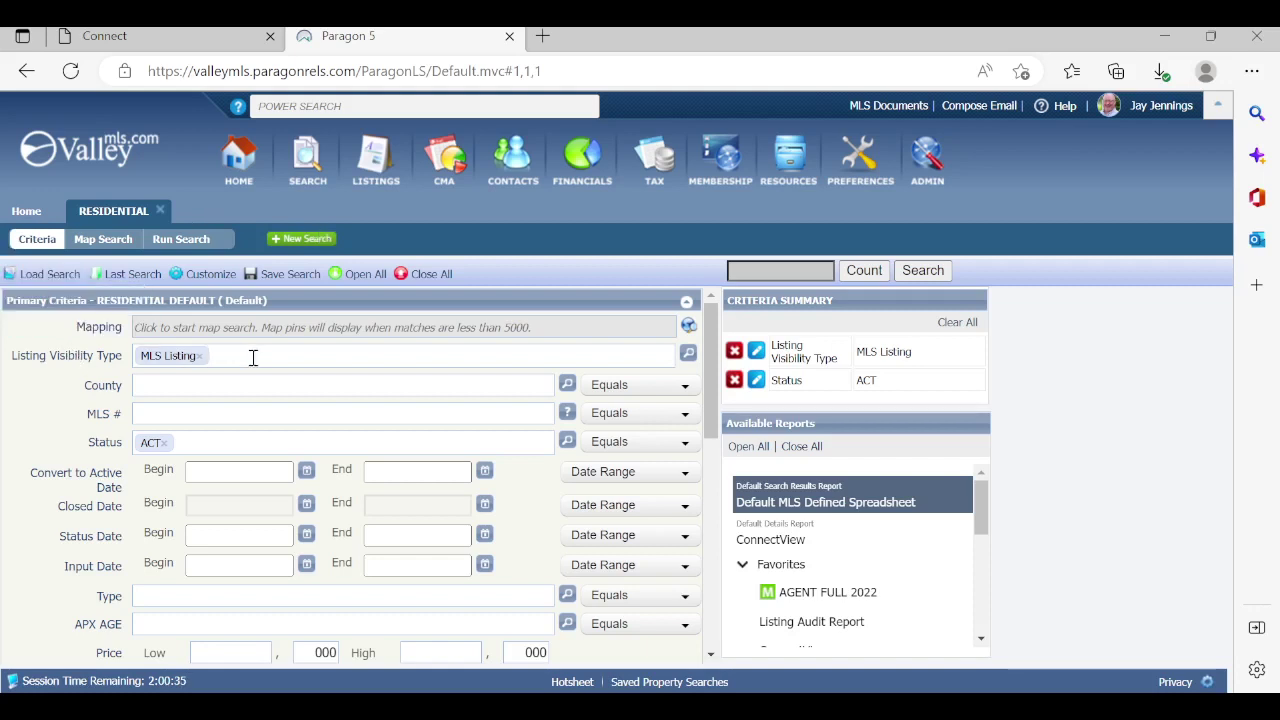
Add Coming Soon - No DOM and Construction - NO DOM to the search's listing visibility types and save the selection.
click(689, 353)
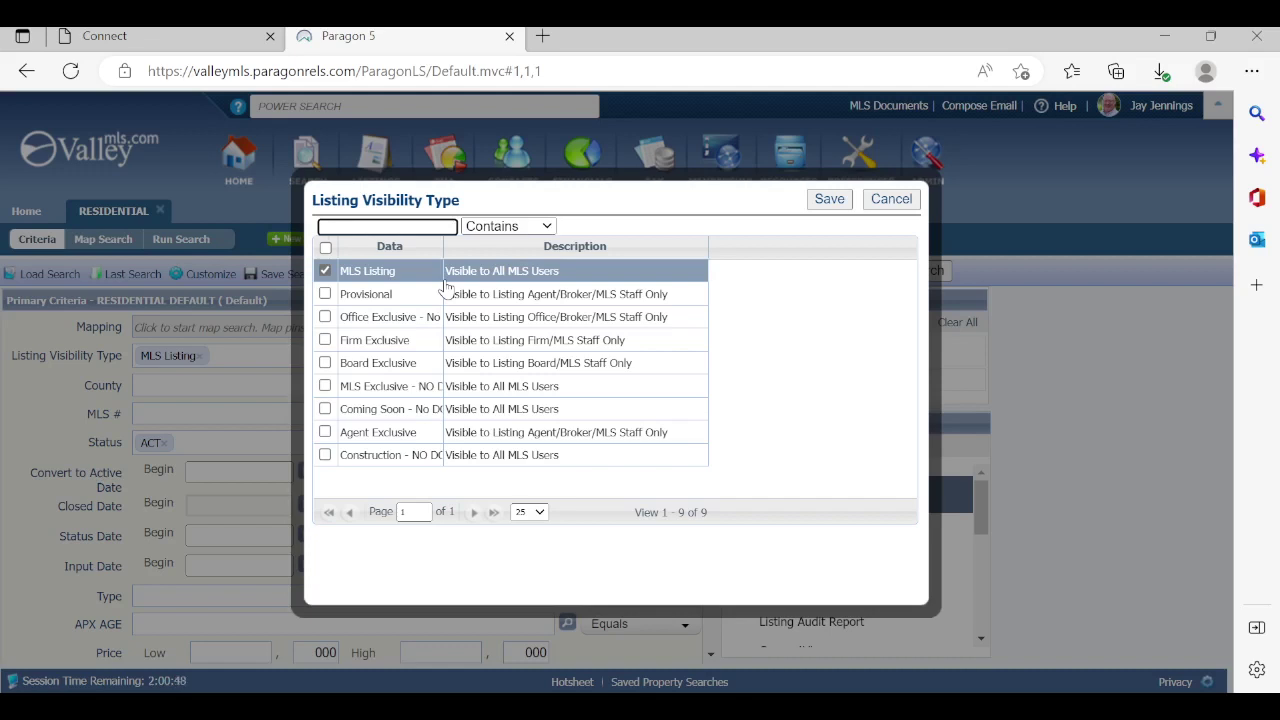
click(324, 411)
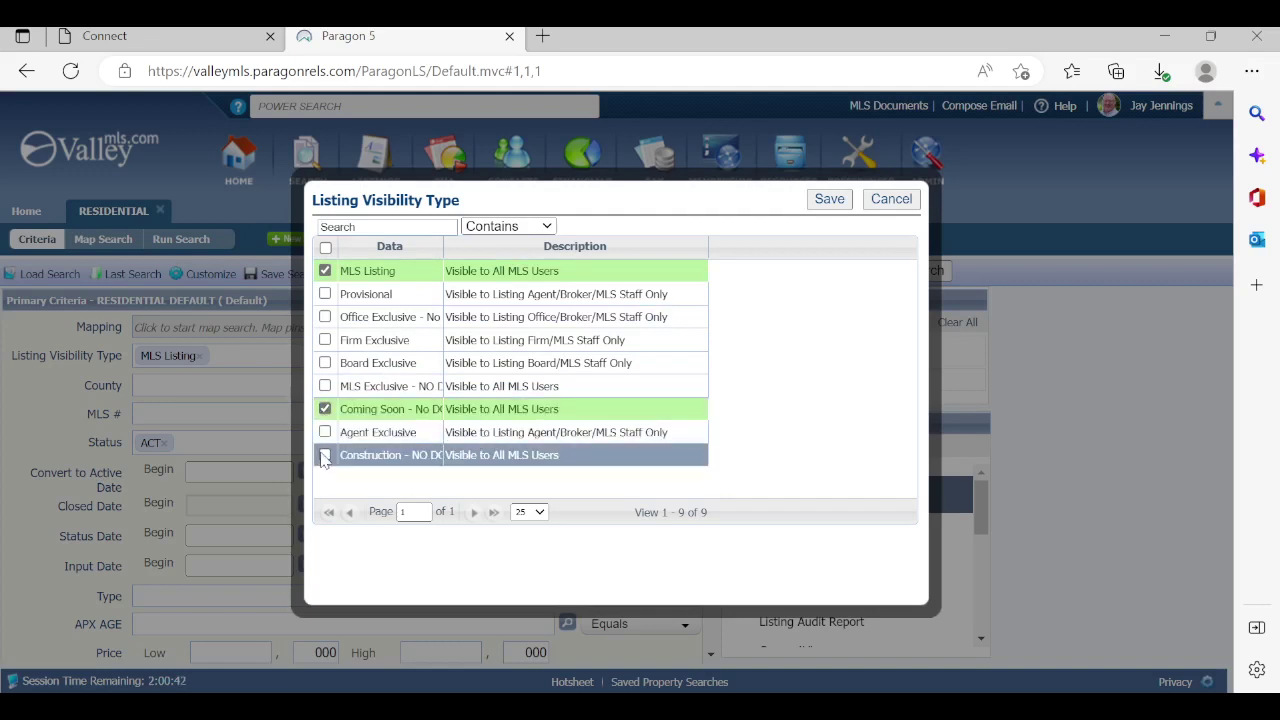
click(578, 457)
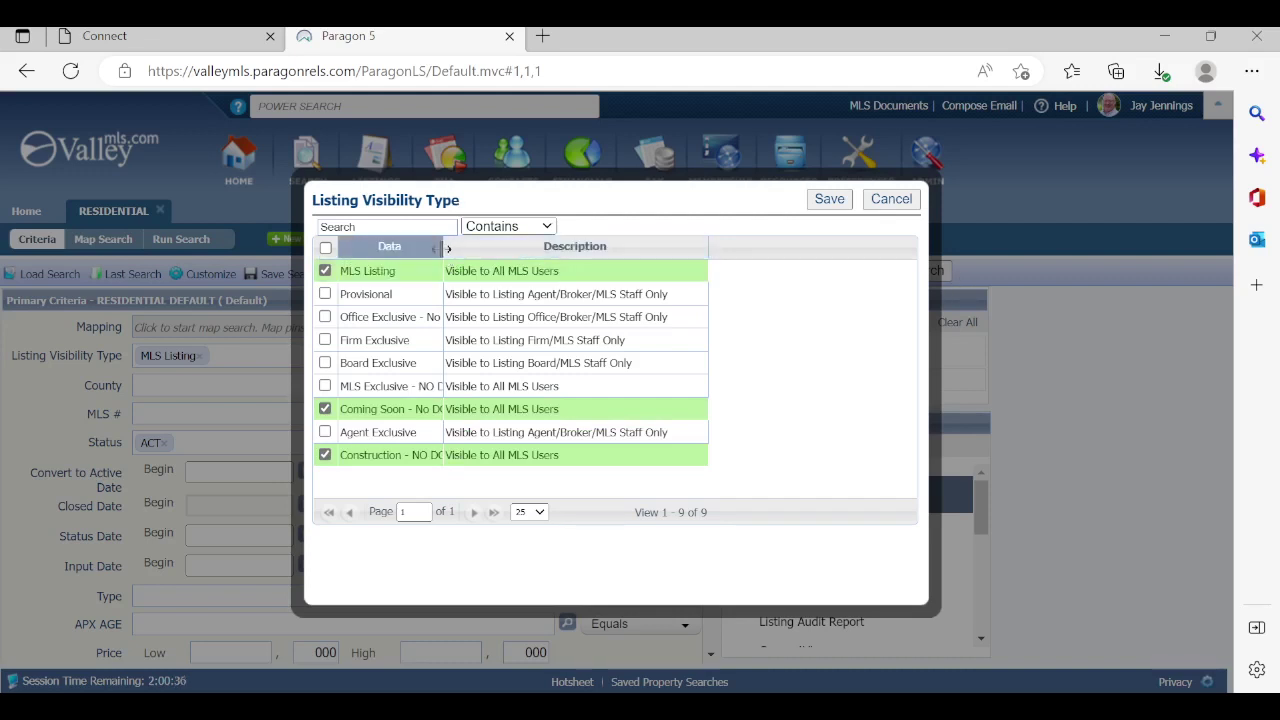
drag(444, 250, 521, 266)
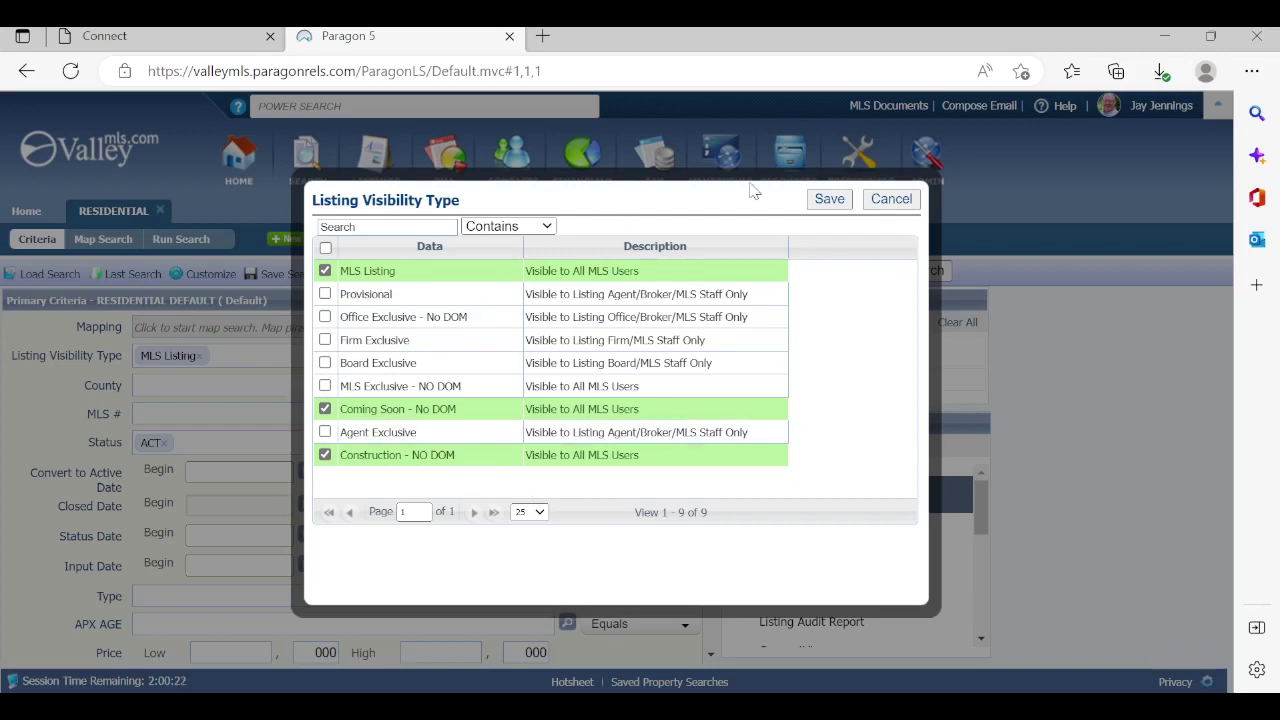
click(828, 200)
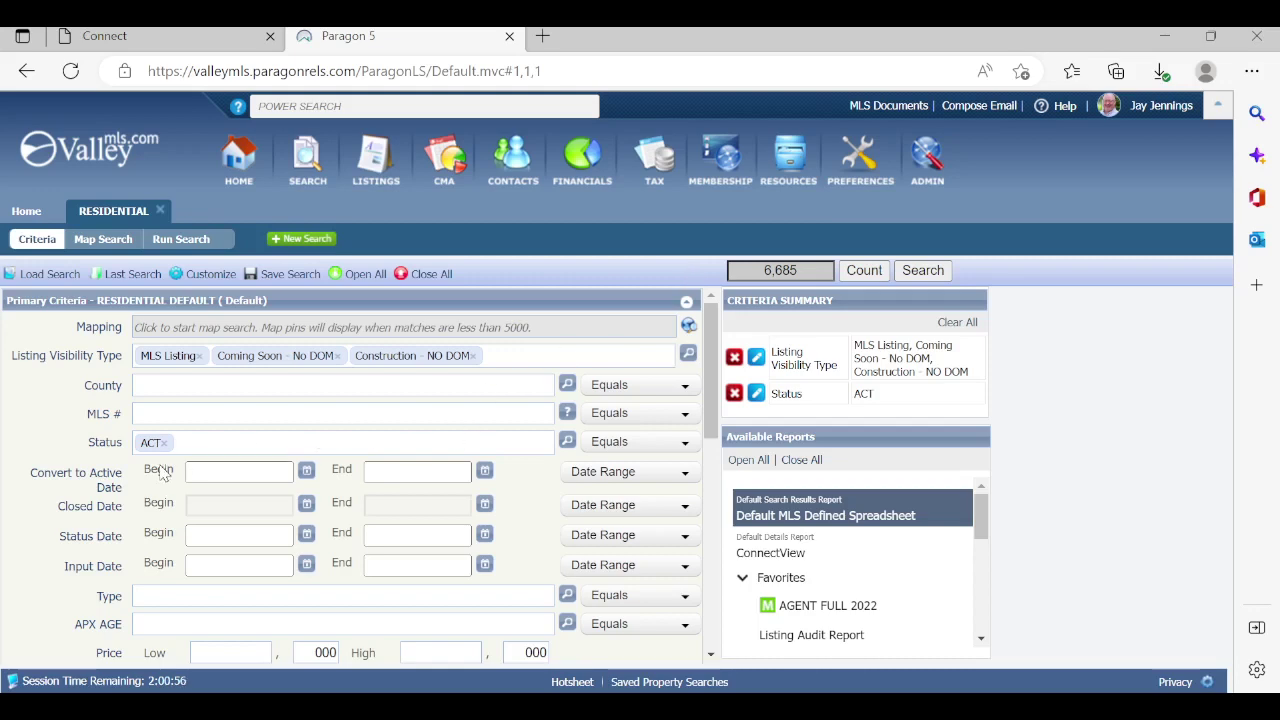
Add the CS - Coming Soon status to the search criteria alongside ACT and save the selection.
click(564, 443)
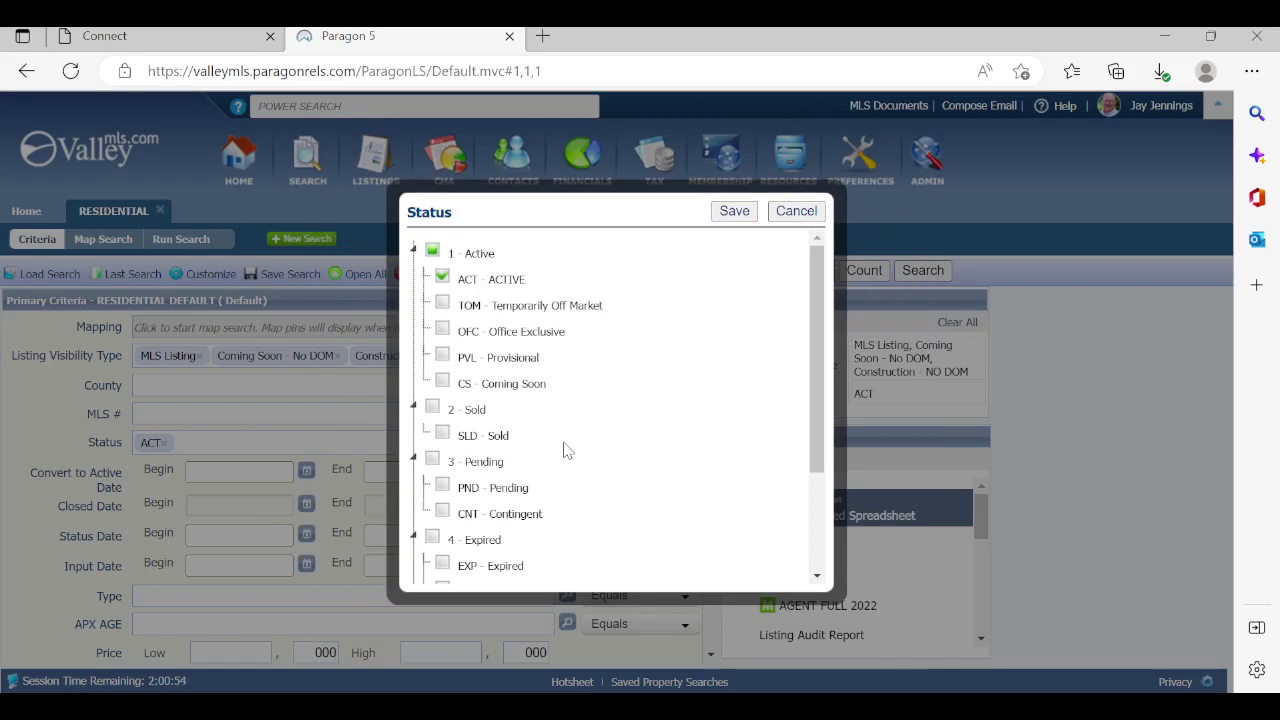
click(442, 382)
click(734, 212)
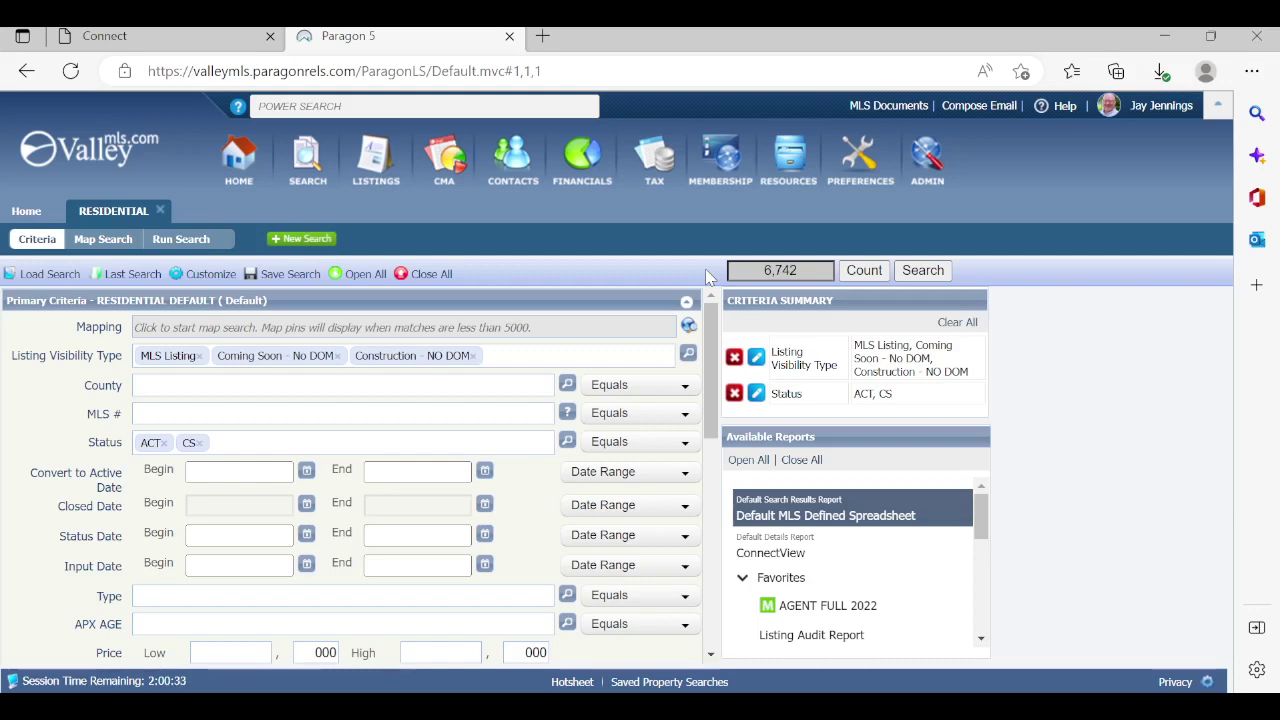
Set the City criterion of the residential search to HUNTSVILLE.
drag(713, 338, 713, 385)
scroll(143, 400, down, 3)
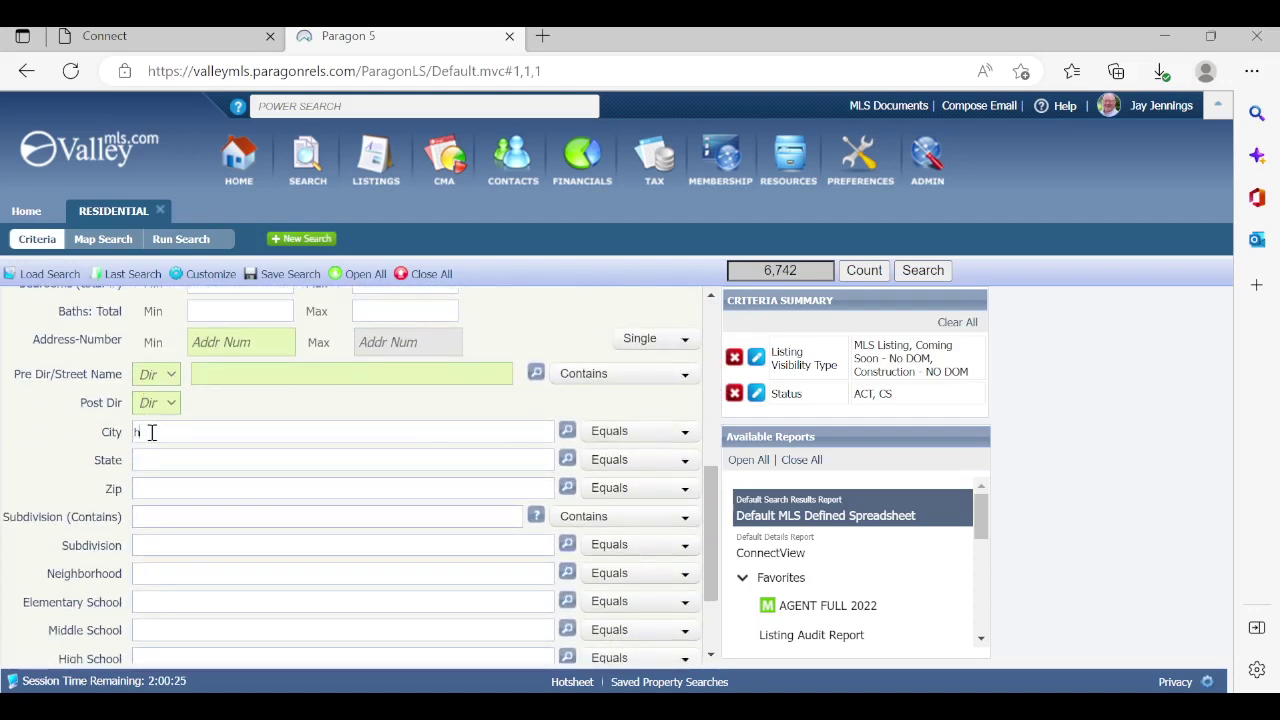
click(152, 432)
text(hunts)
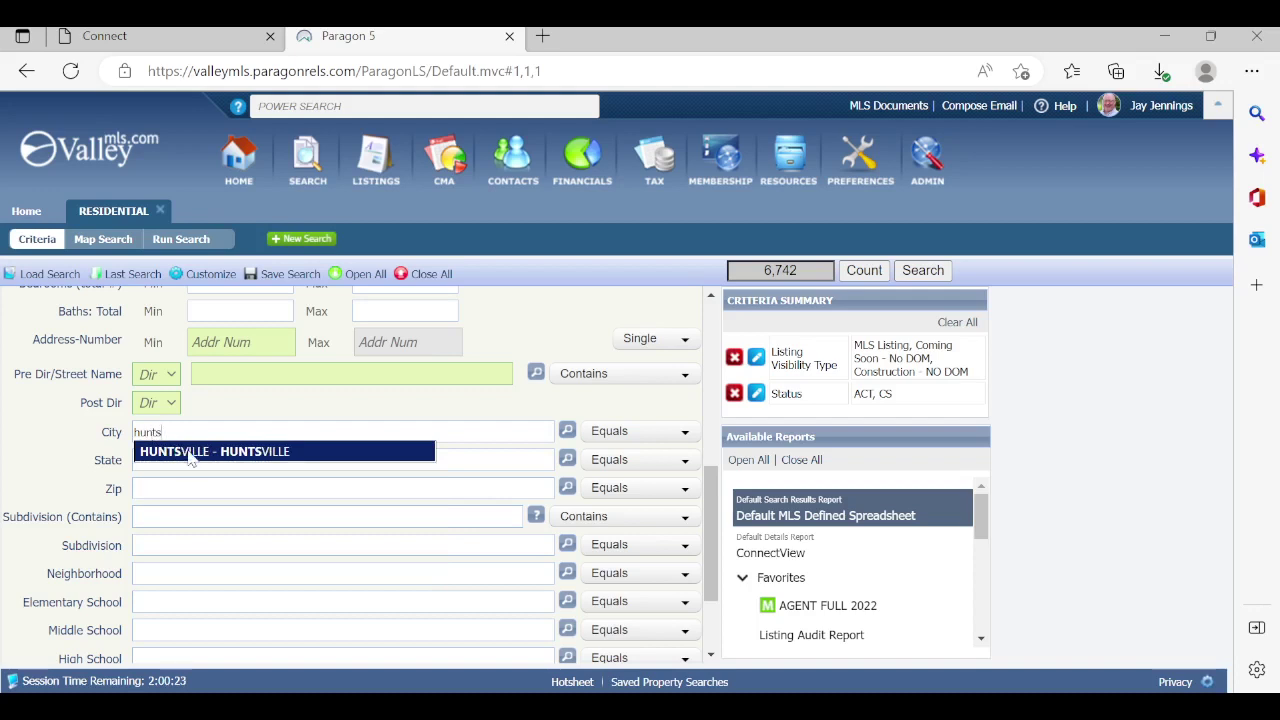
click(186, 452)
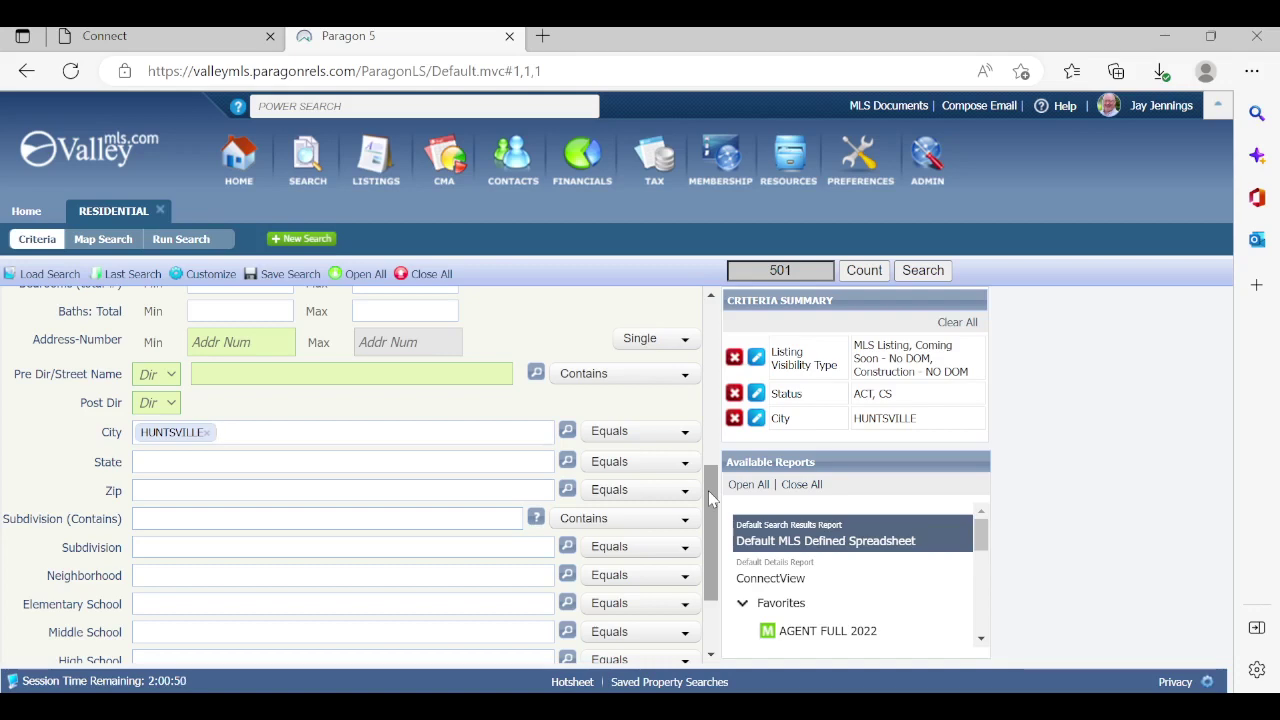
Set the property Type criterion to SF (Single Family Detached).
drag(708, 490, 708, 390)
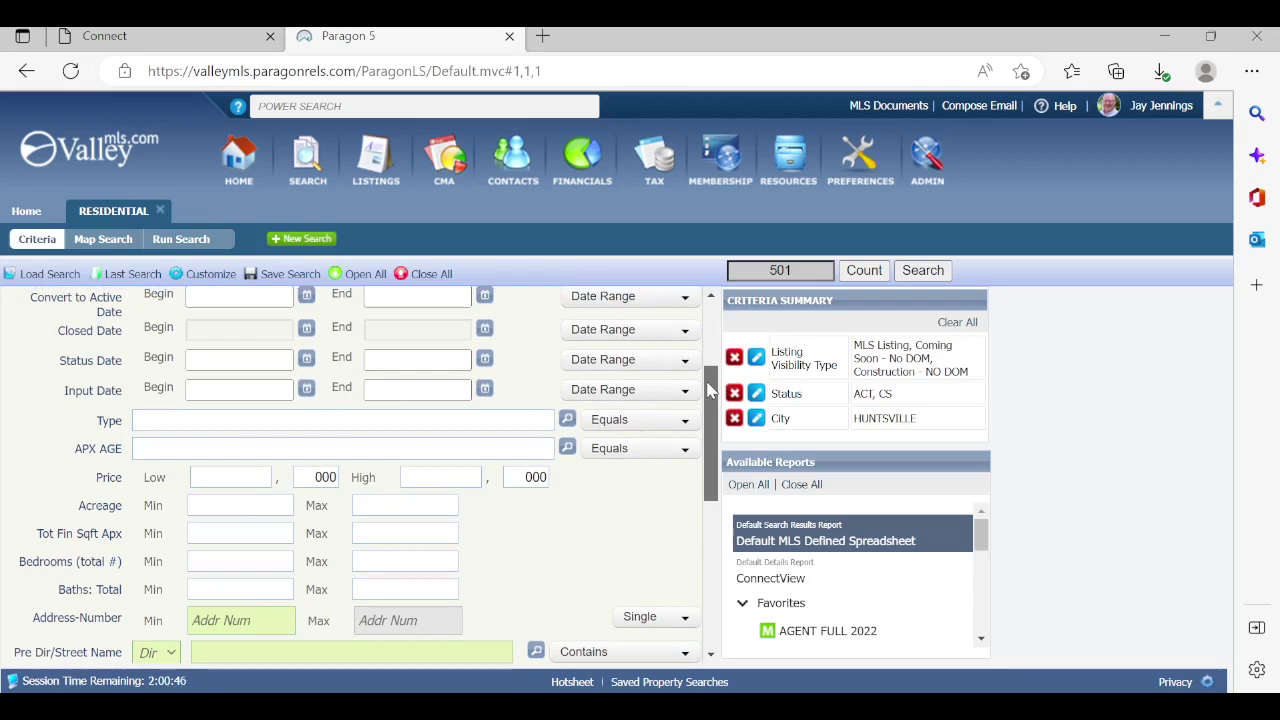
click(567, 420)
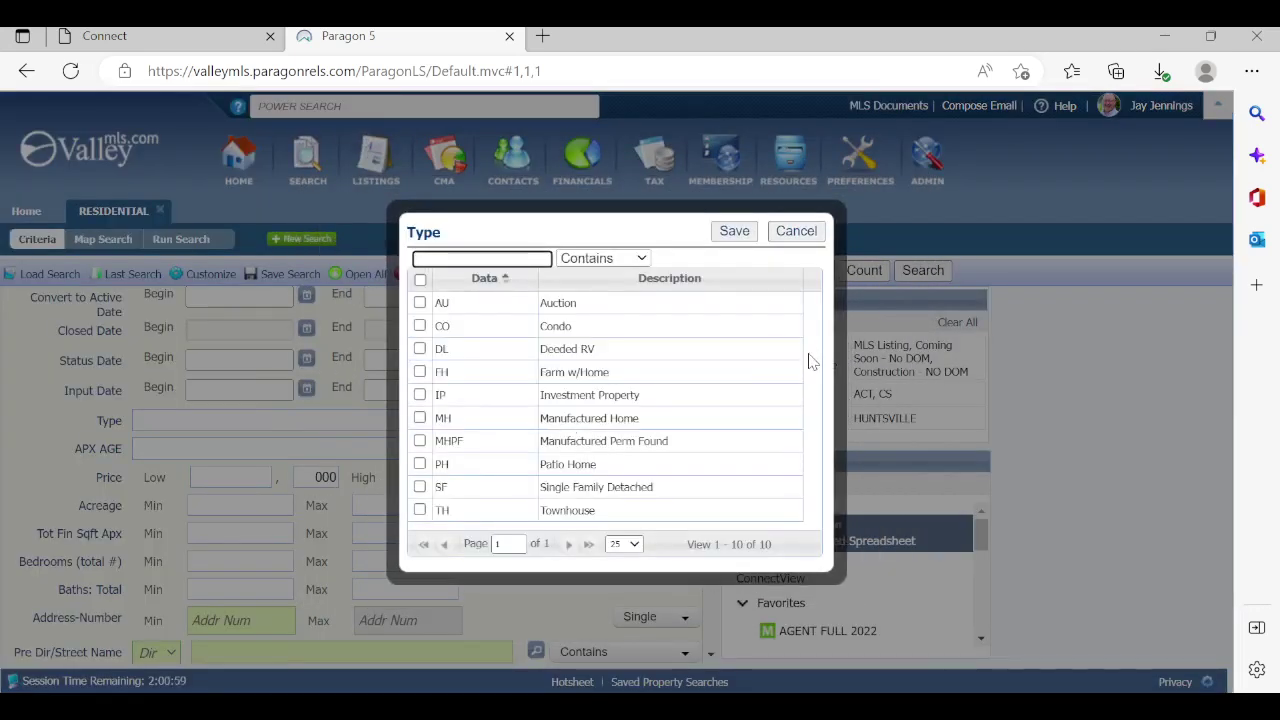
click(420, 487)
click(737, 231)
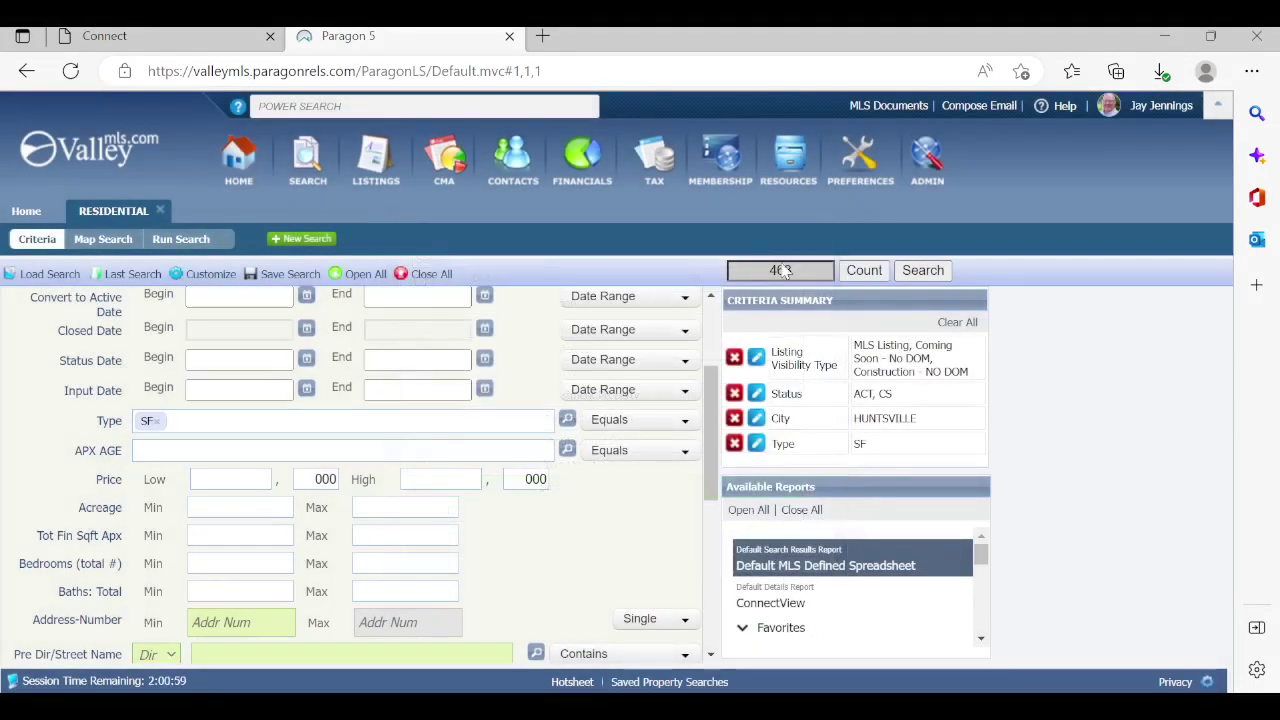
Set the price range from a low of 499,000 to a high of 550,000.
click(227, 479)
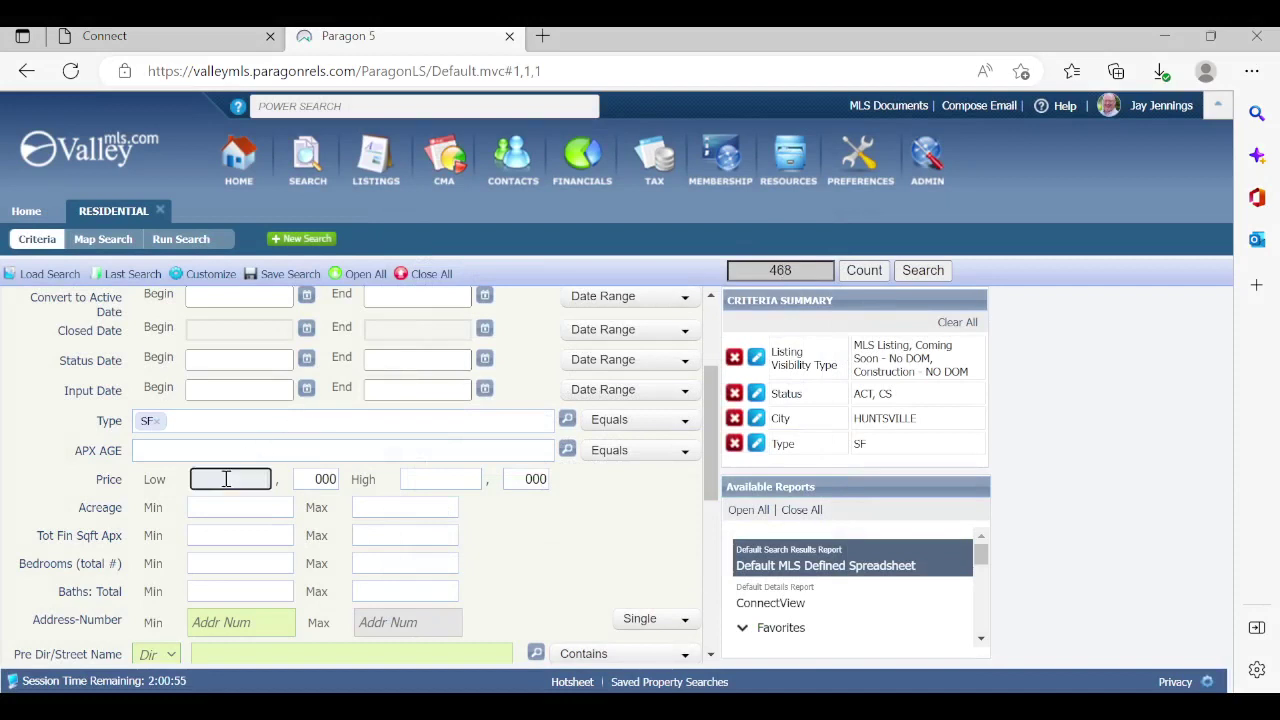
text(499)
key(Tab)
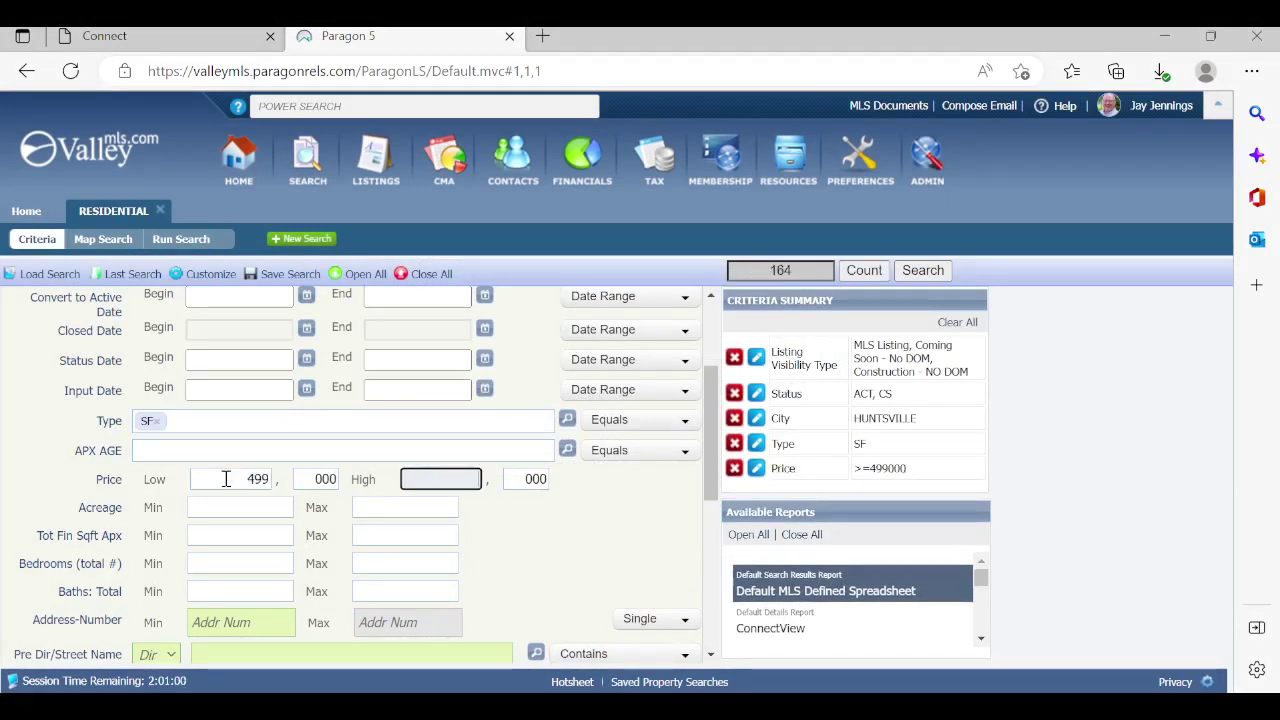
text(550)
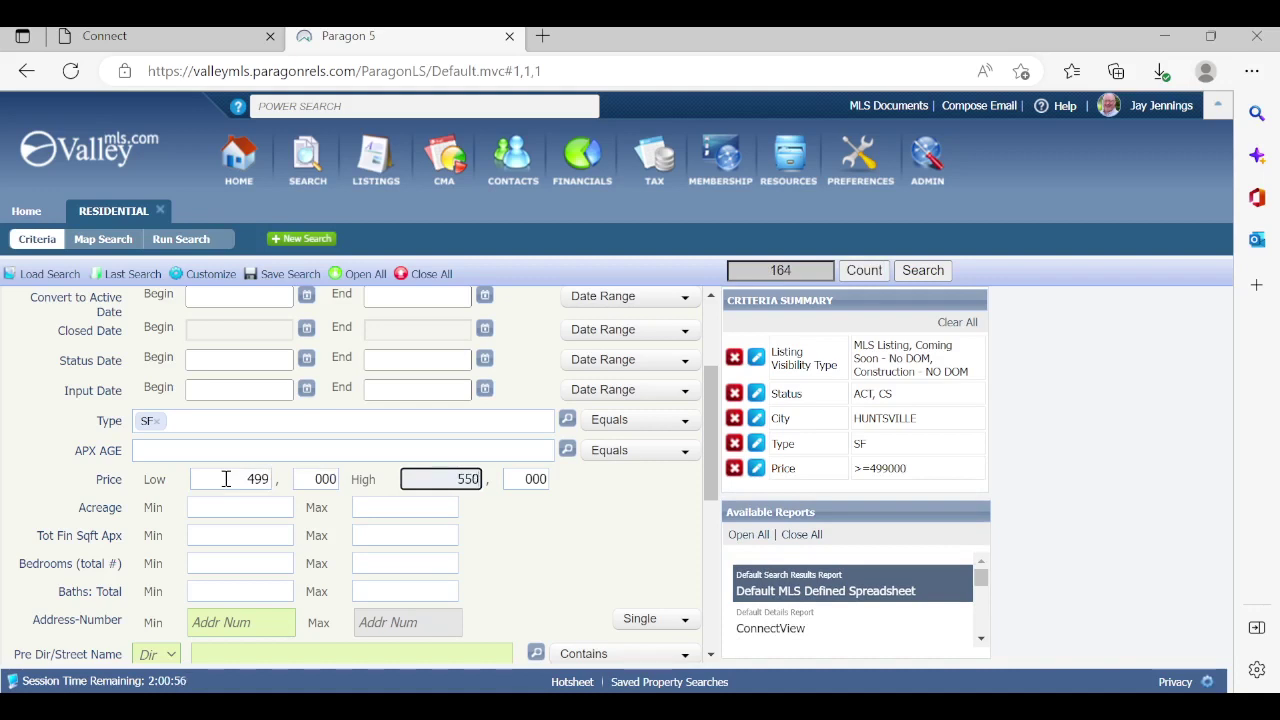
key(Tab)
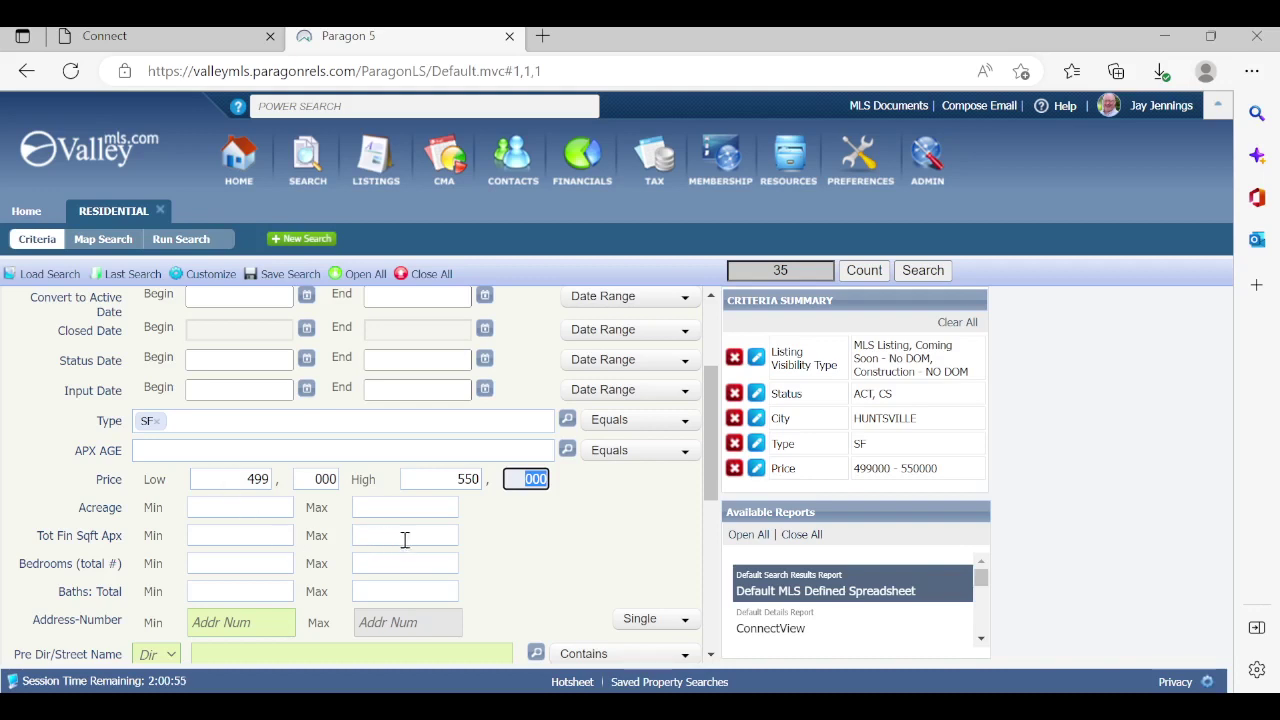
click(548, 534)
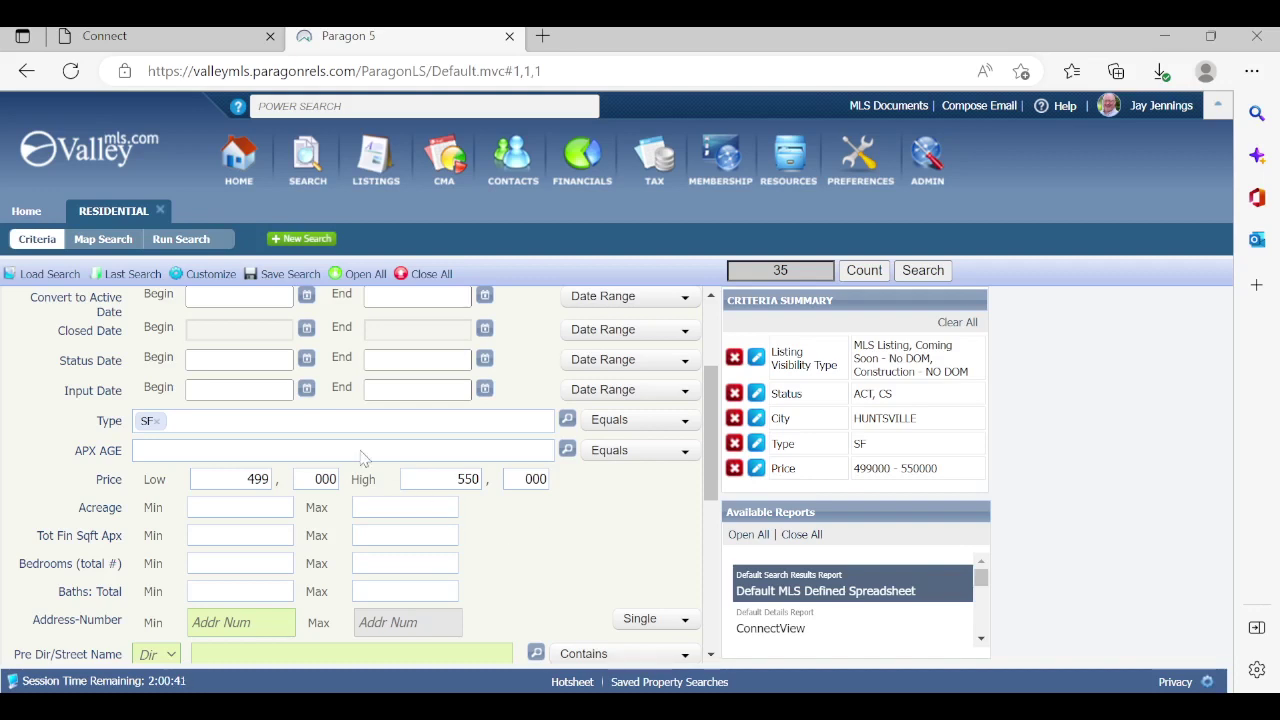
Start saving the search as a new one for a contact, naming it with the client's first name followed by "Huntsville $500k".
click(279, 274)
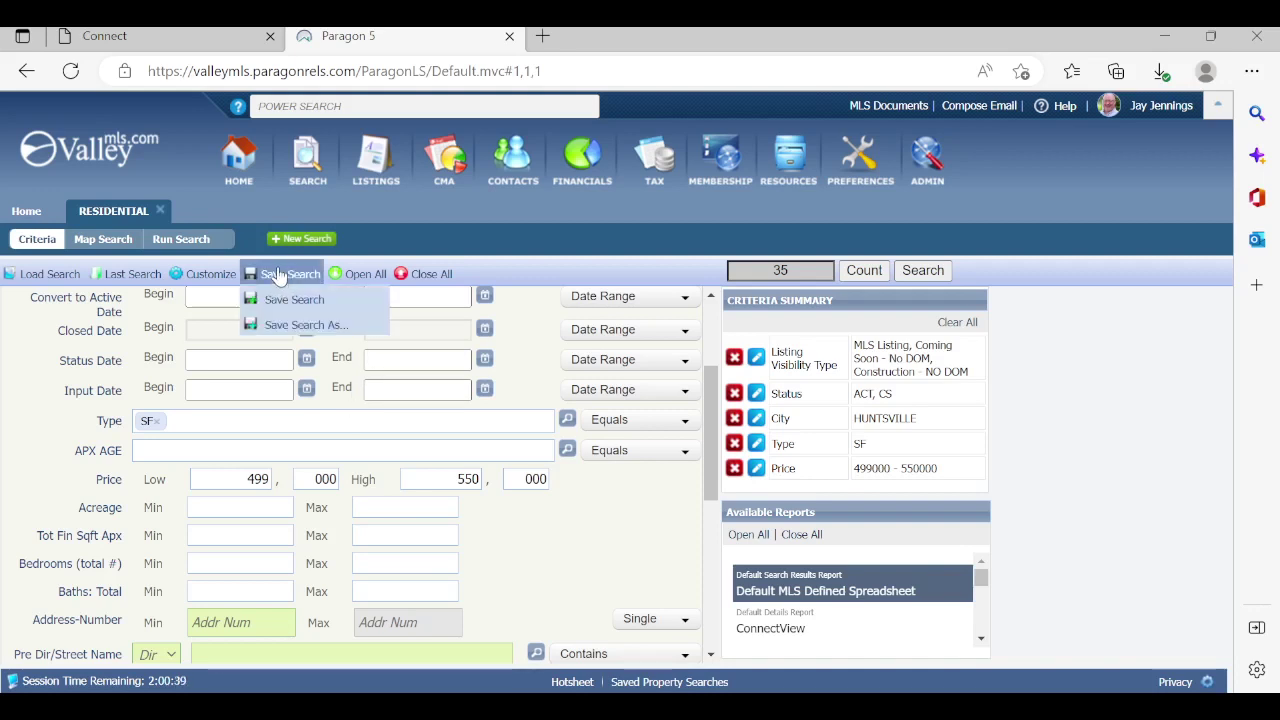
click(279, 274)
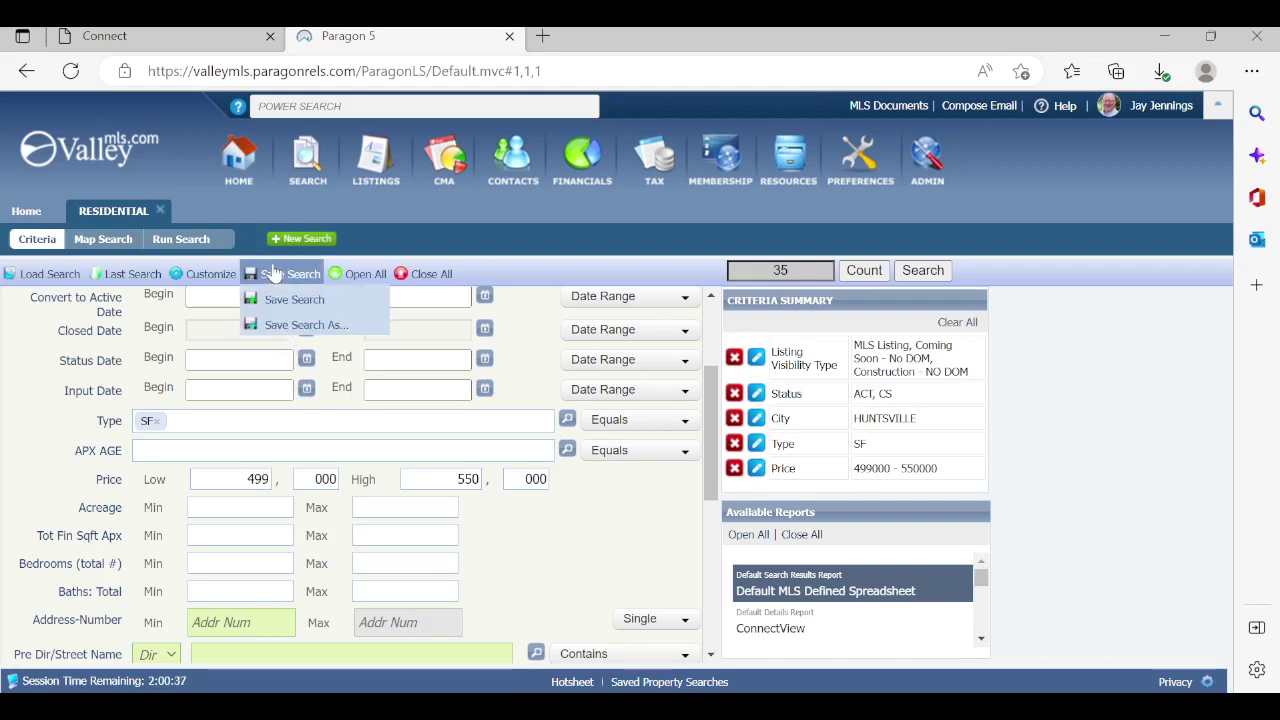
click(284, 326)
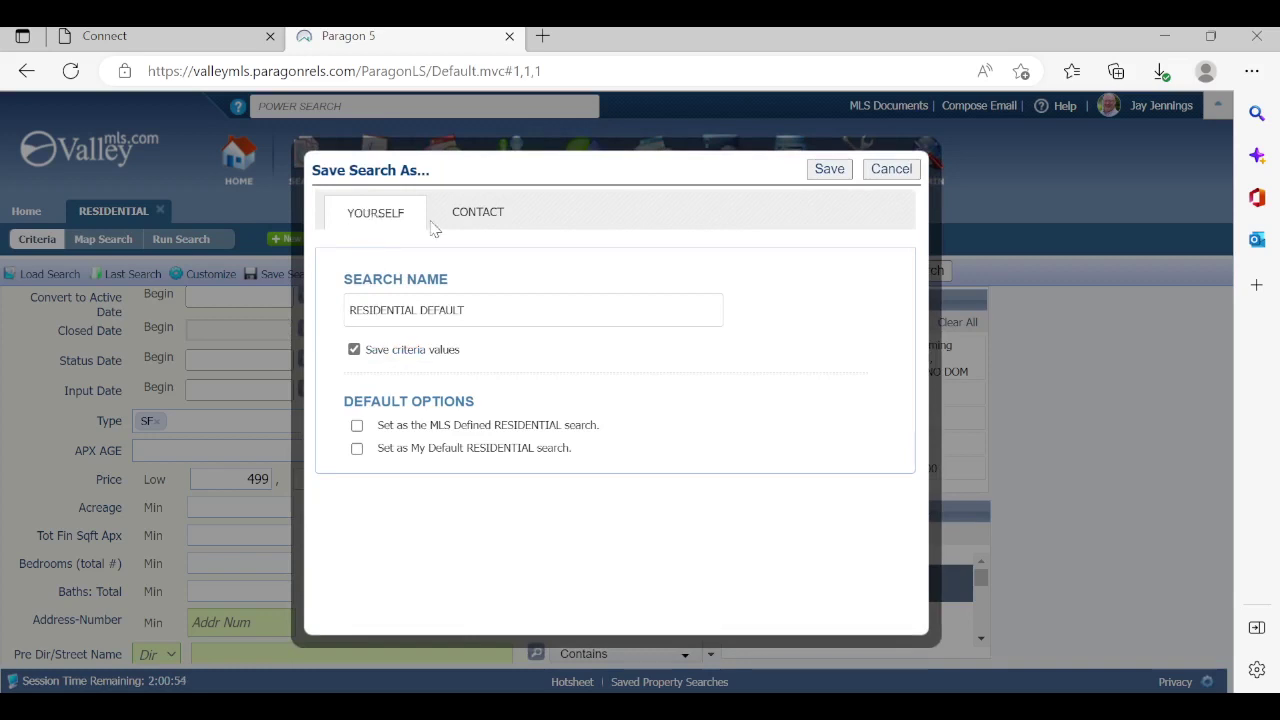
click(485, 215)
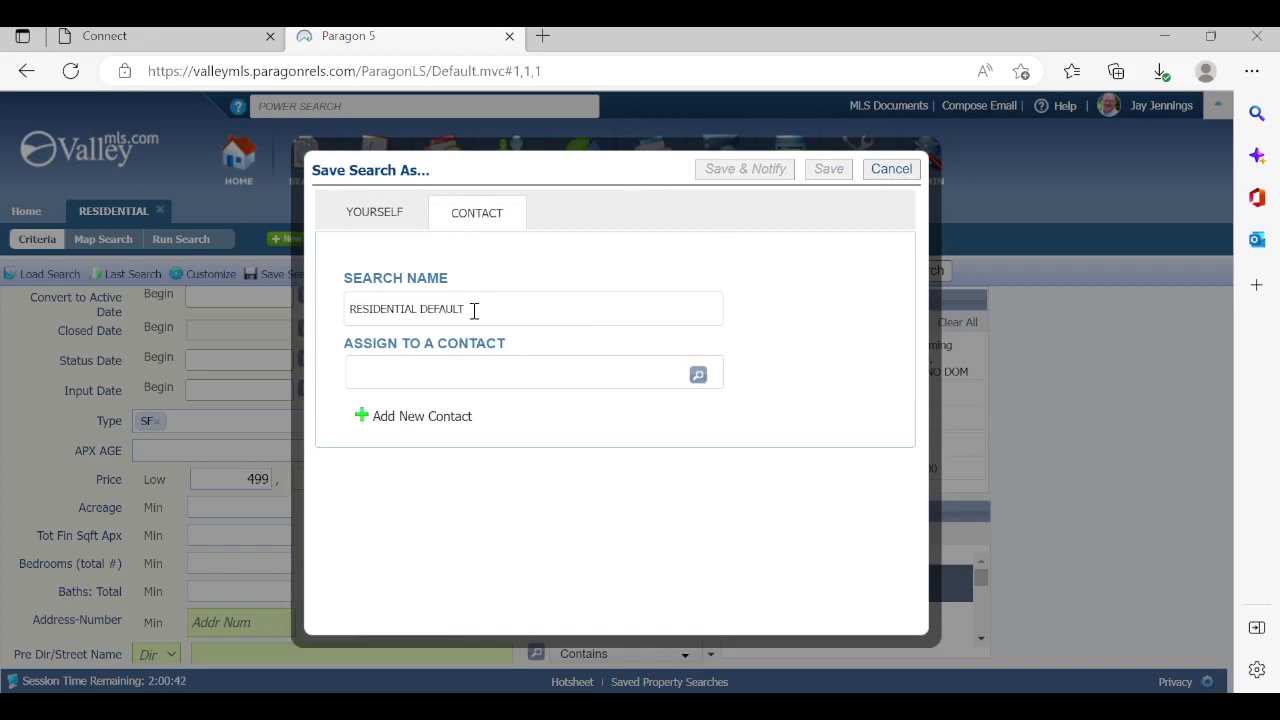
drag(472, 310, 338, 337)
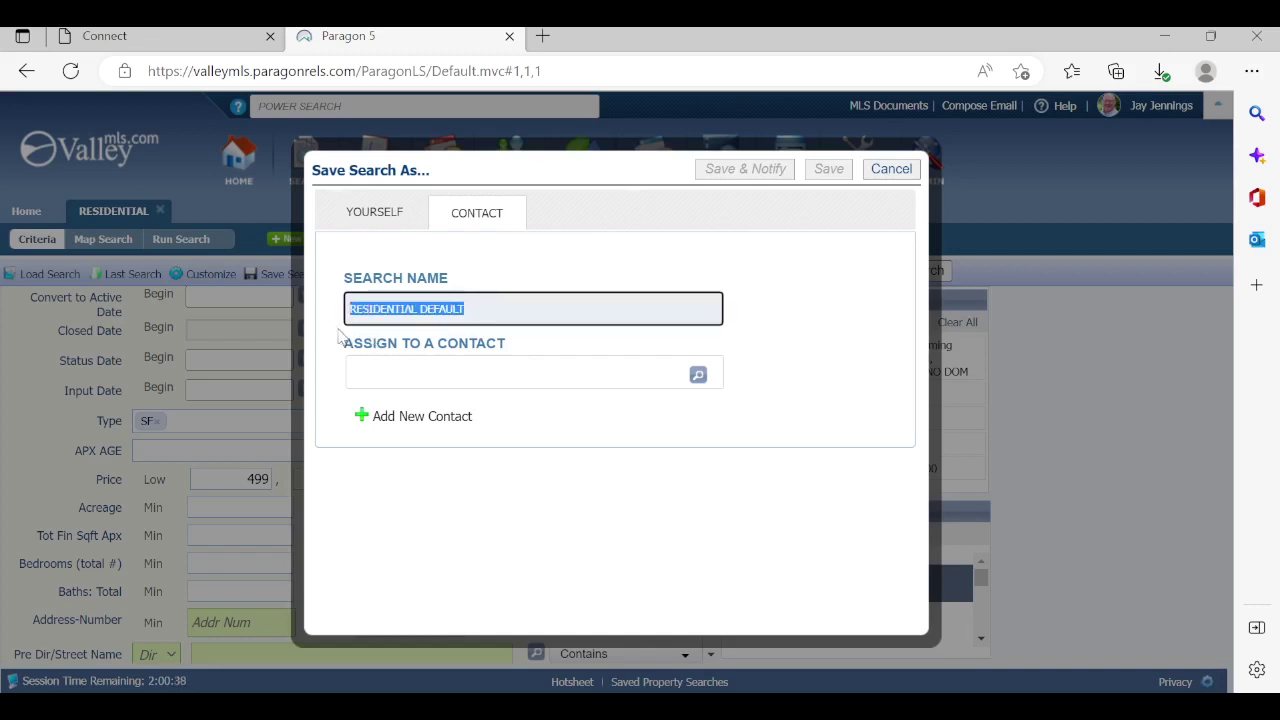
text(Jay)
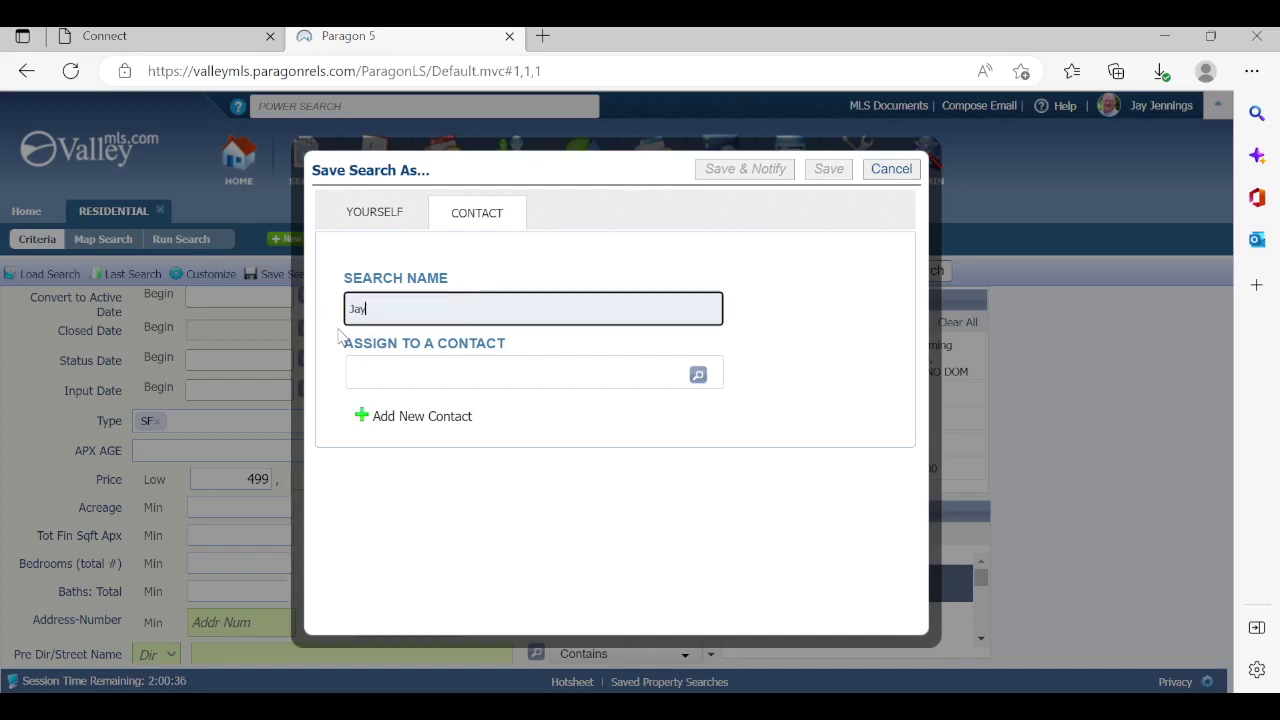
text('s Huntsville $500k)
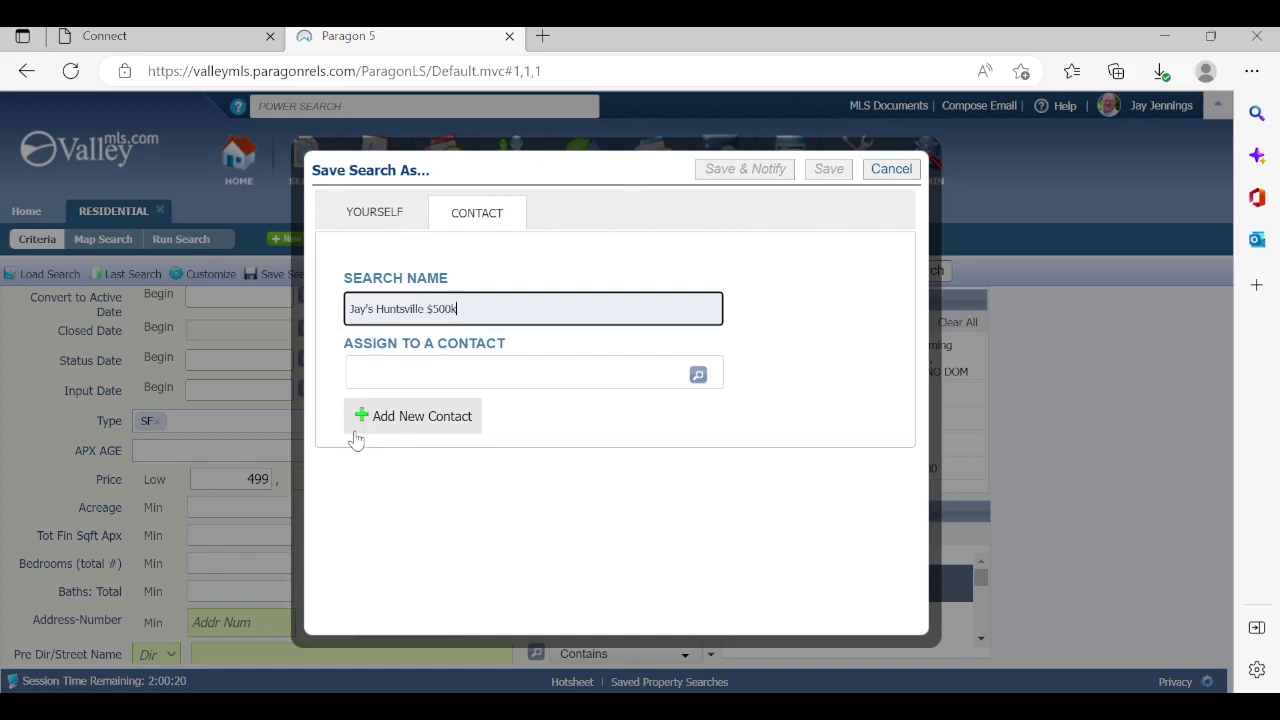
click(698, 378)
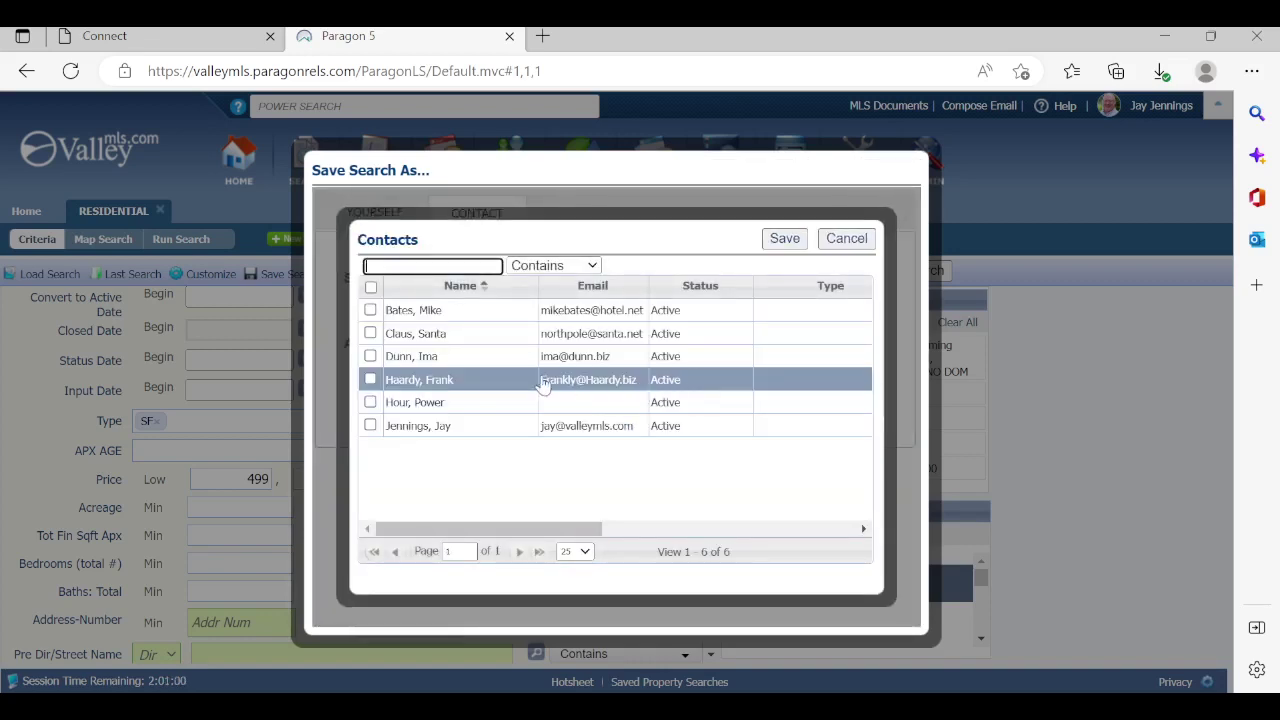
click(435, 427)
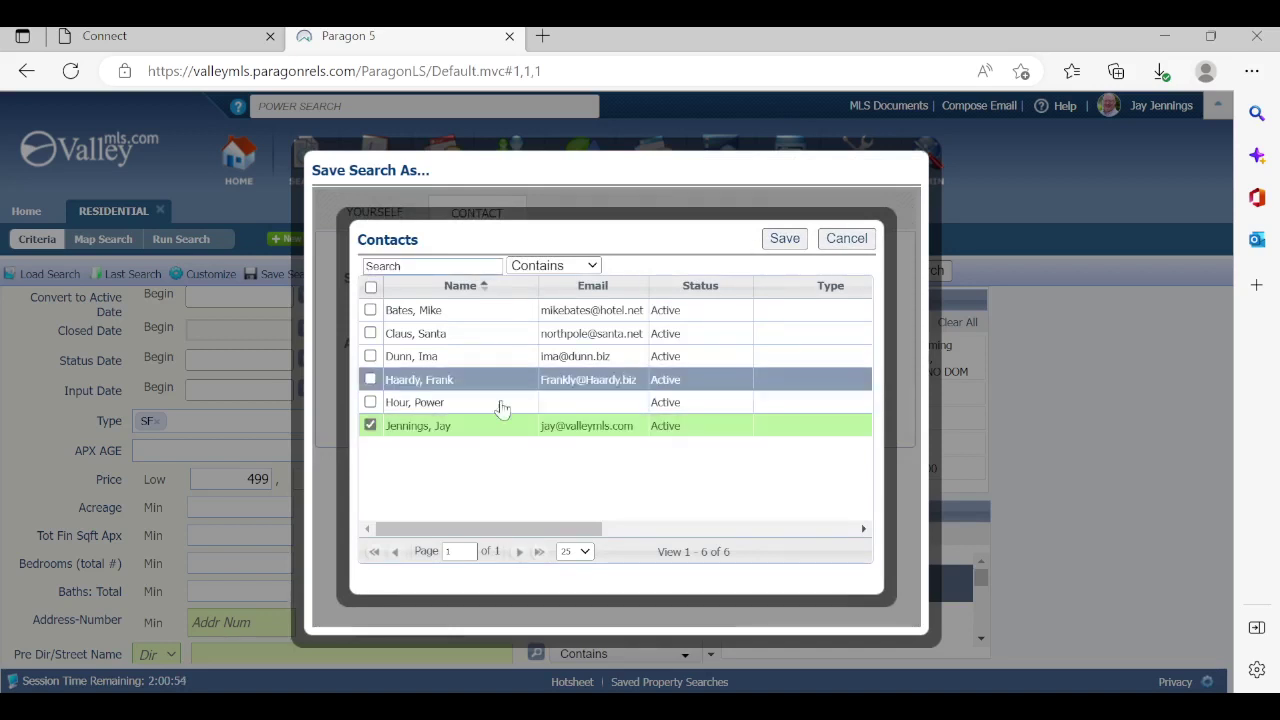
click(370, 426)
click(370, 428)
click(371, 428)
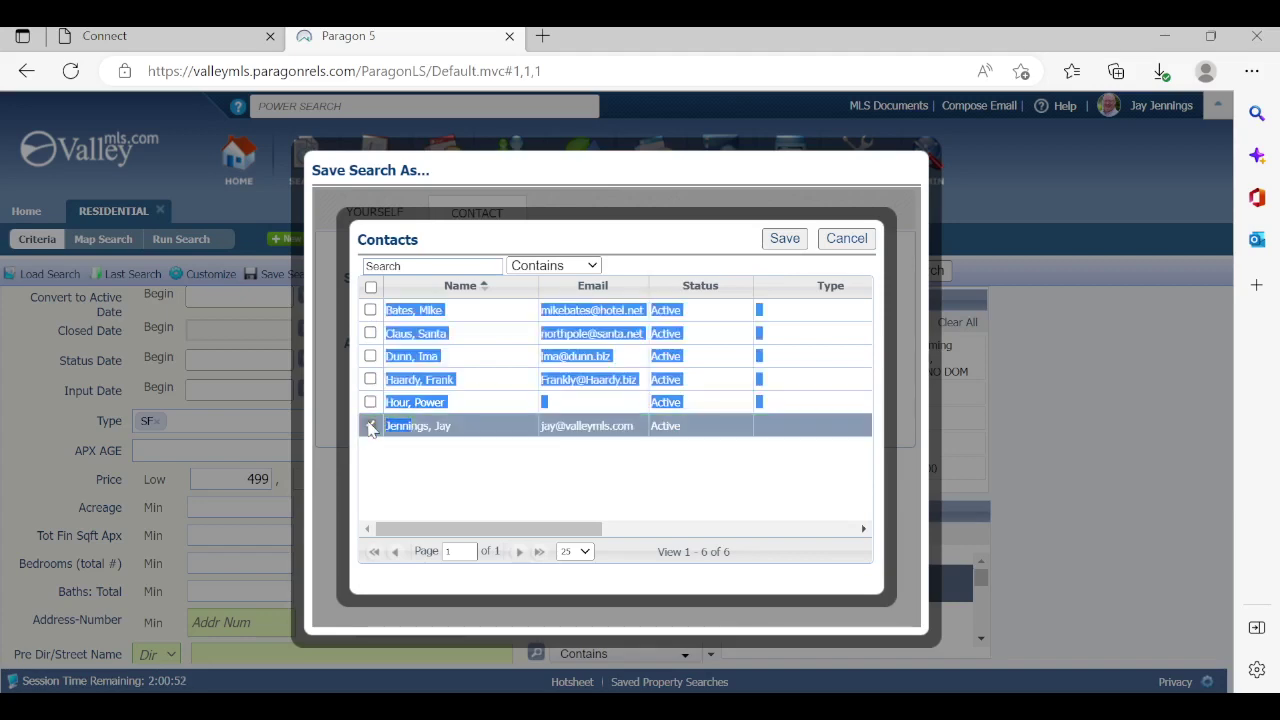
click(846, 238)
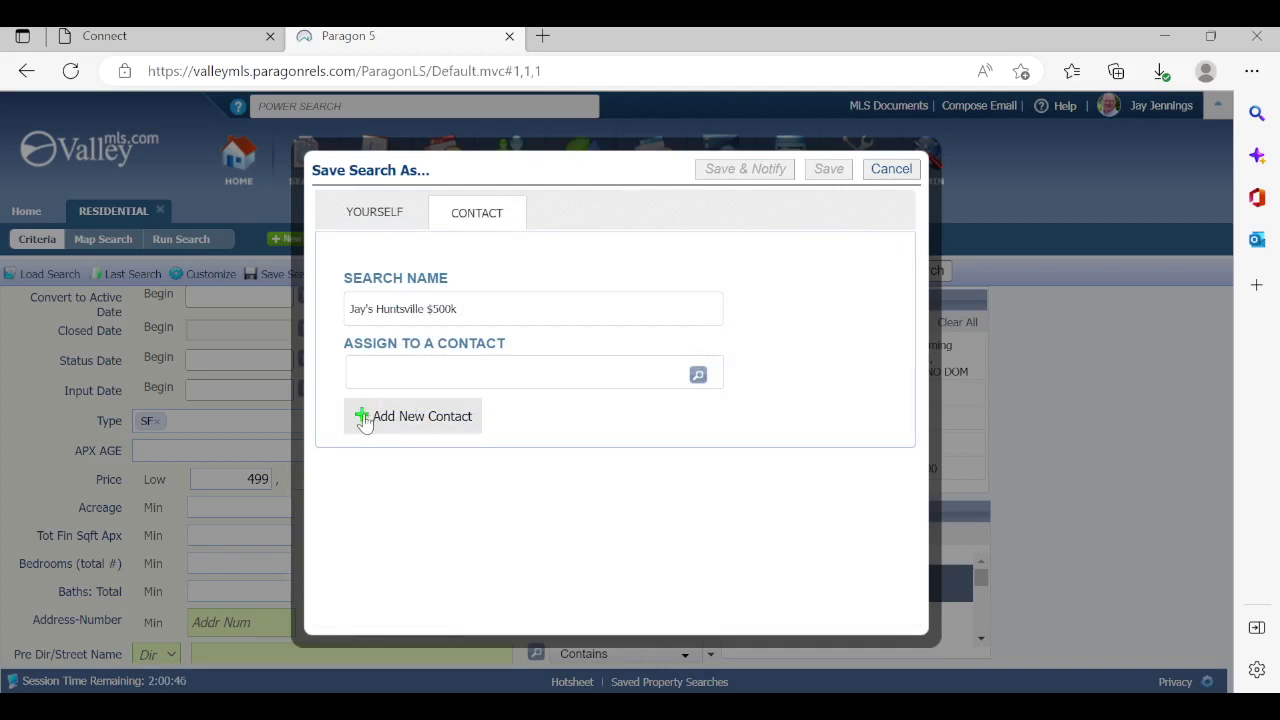
click(367, 418)
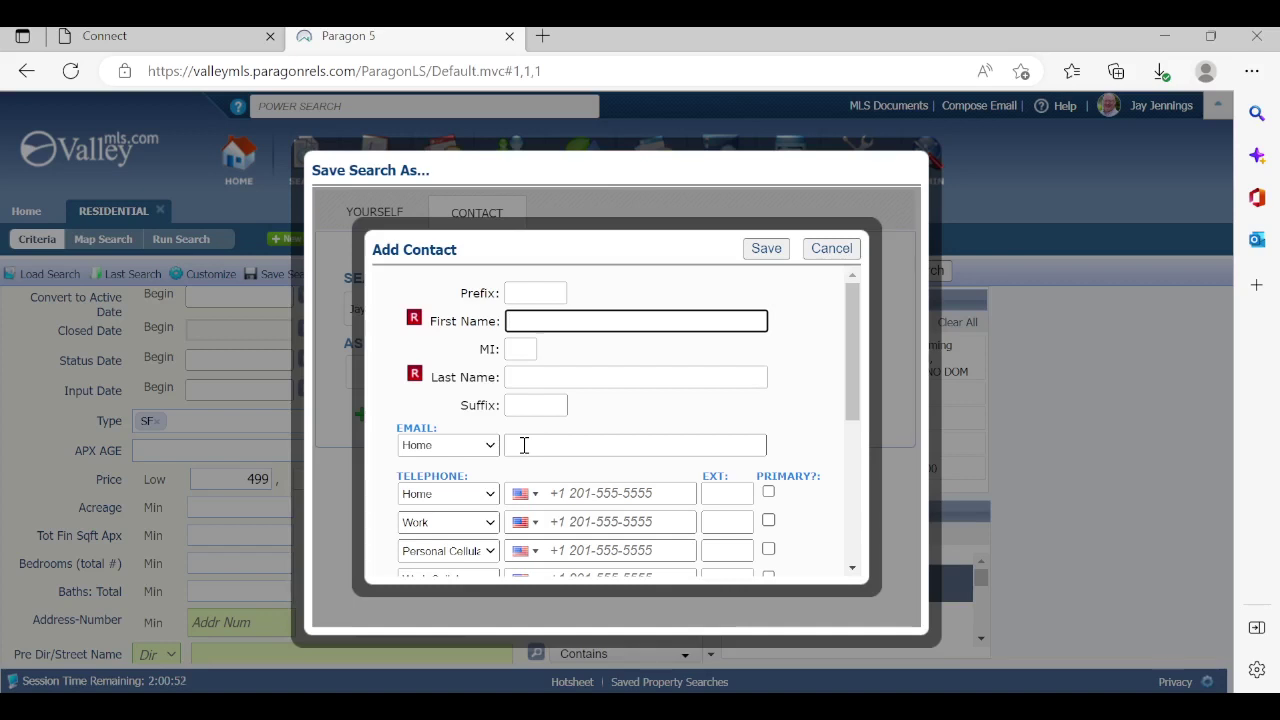
click(836, 256)
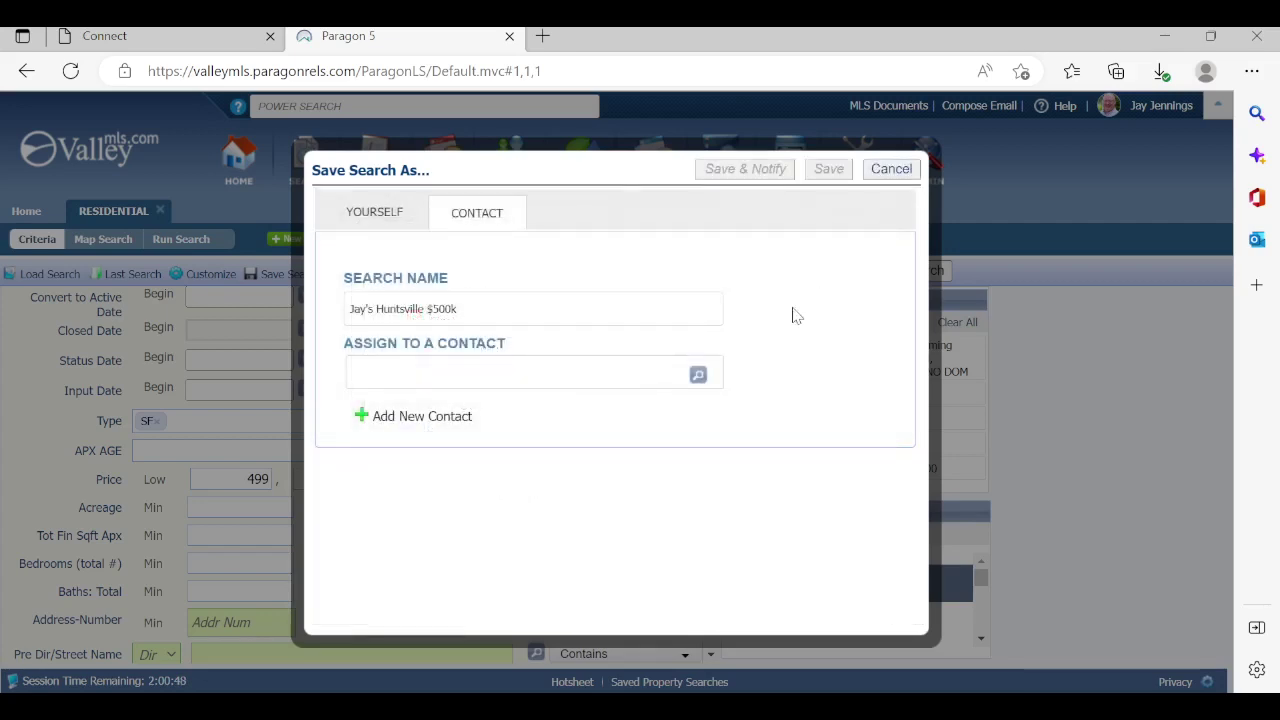
Assign the new search to the client's contact record, and save it with notification.
click(703, 383)
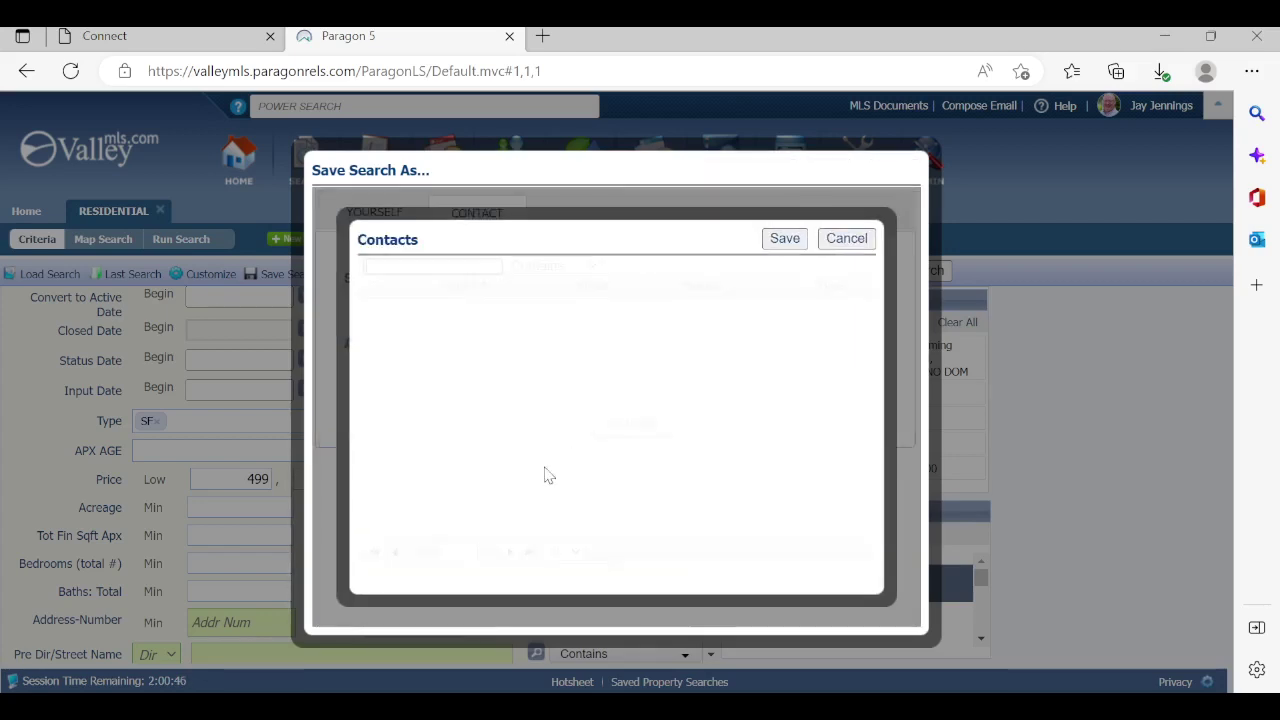
click(372, 426)
click(785, 240)
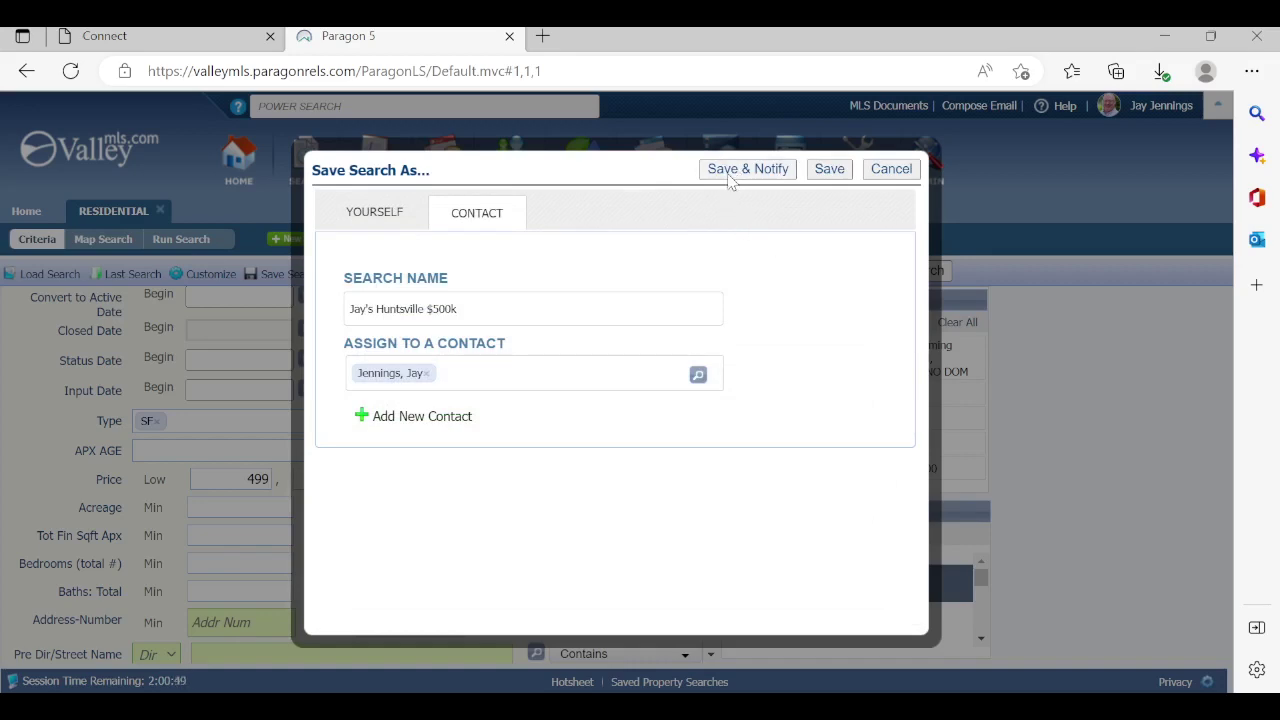
click(730, 172)
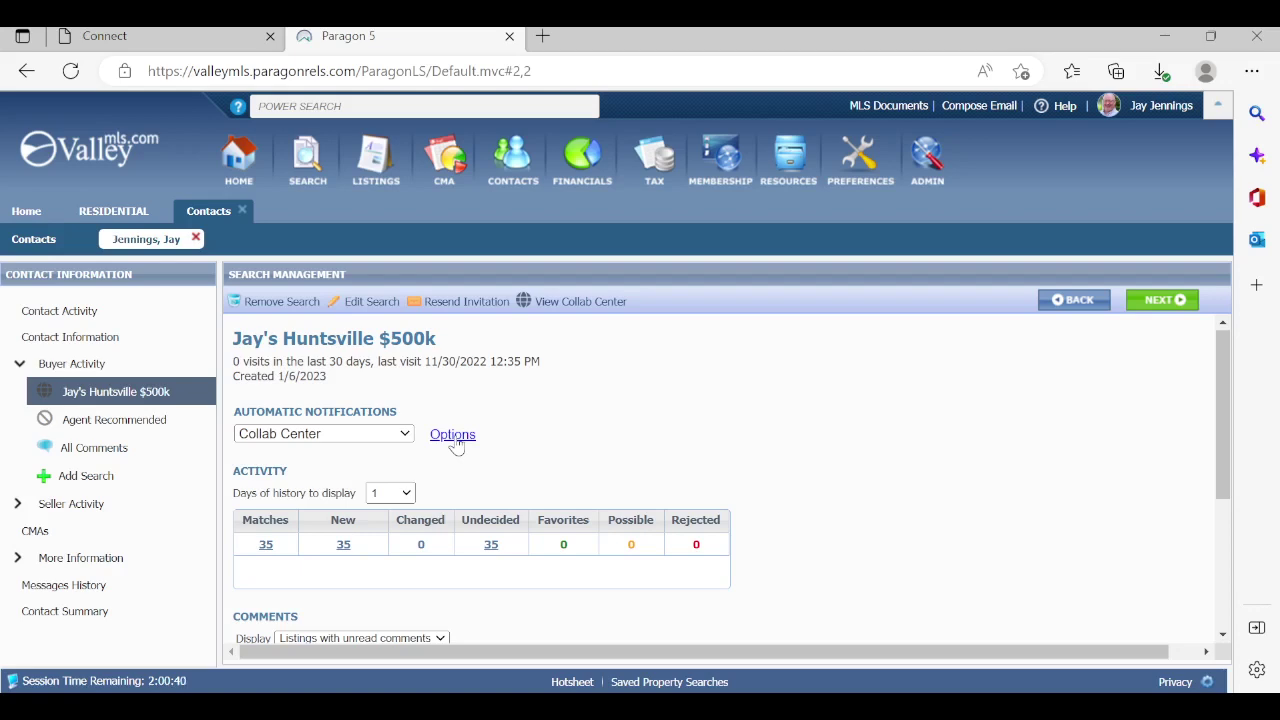
Load the BUYER TEMPLATE message body for the client notification emails and replace the buyer name placeholder with the client's first name.
click(453, 438)
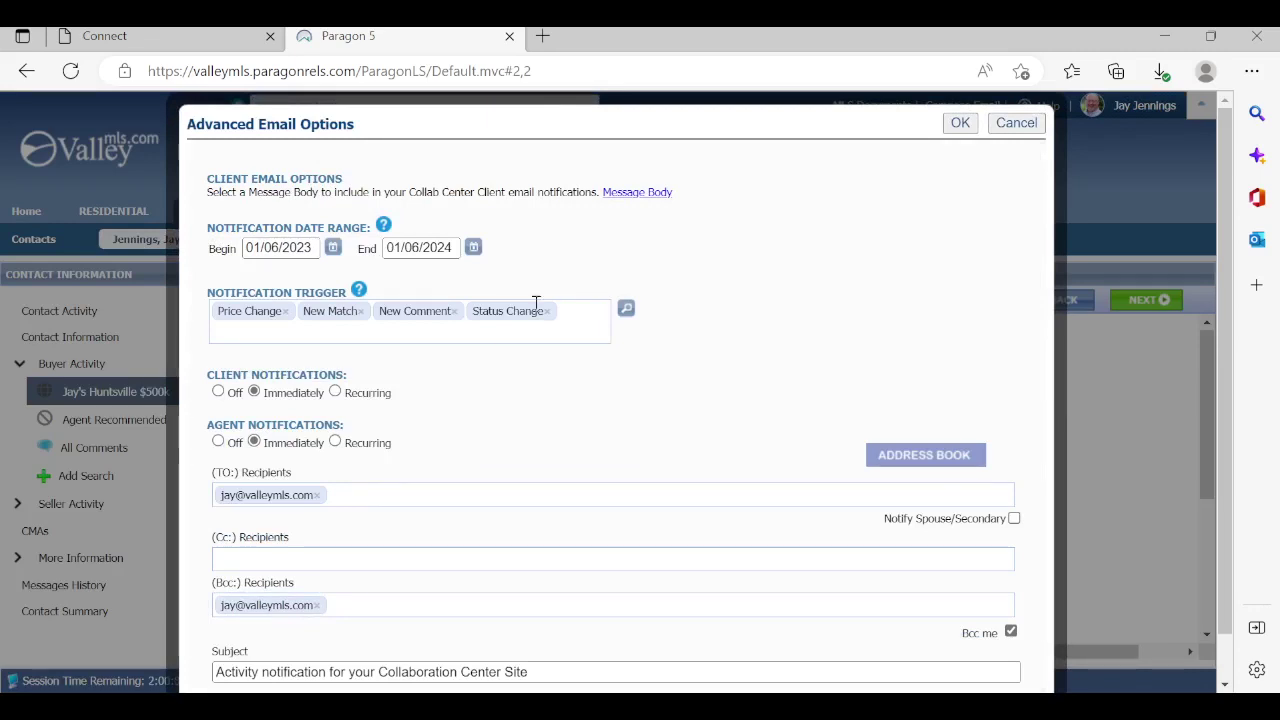
click(622, 196)
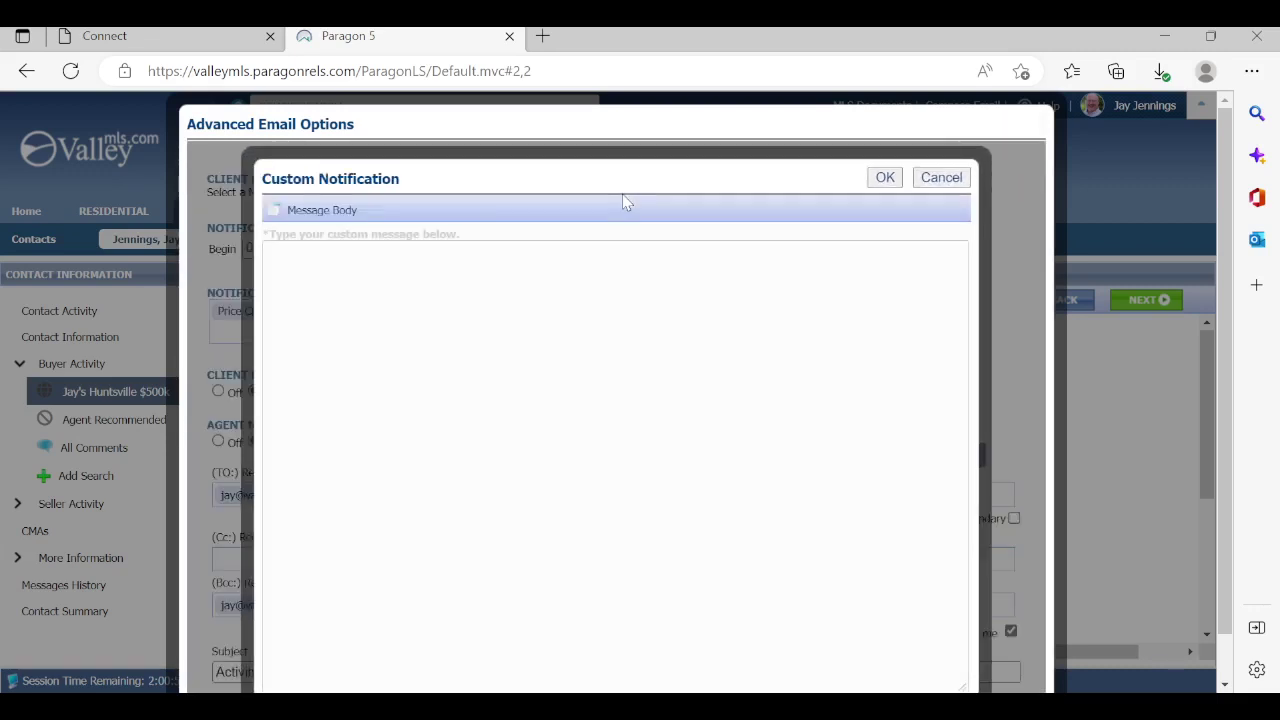
click(320, 212)
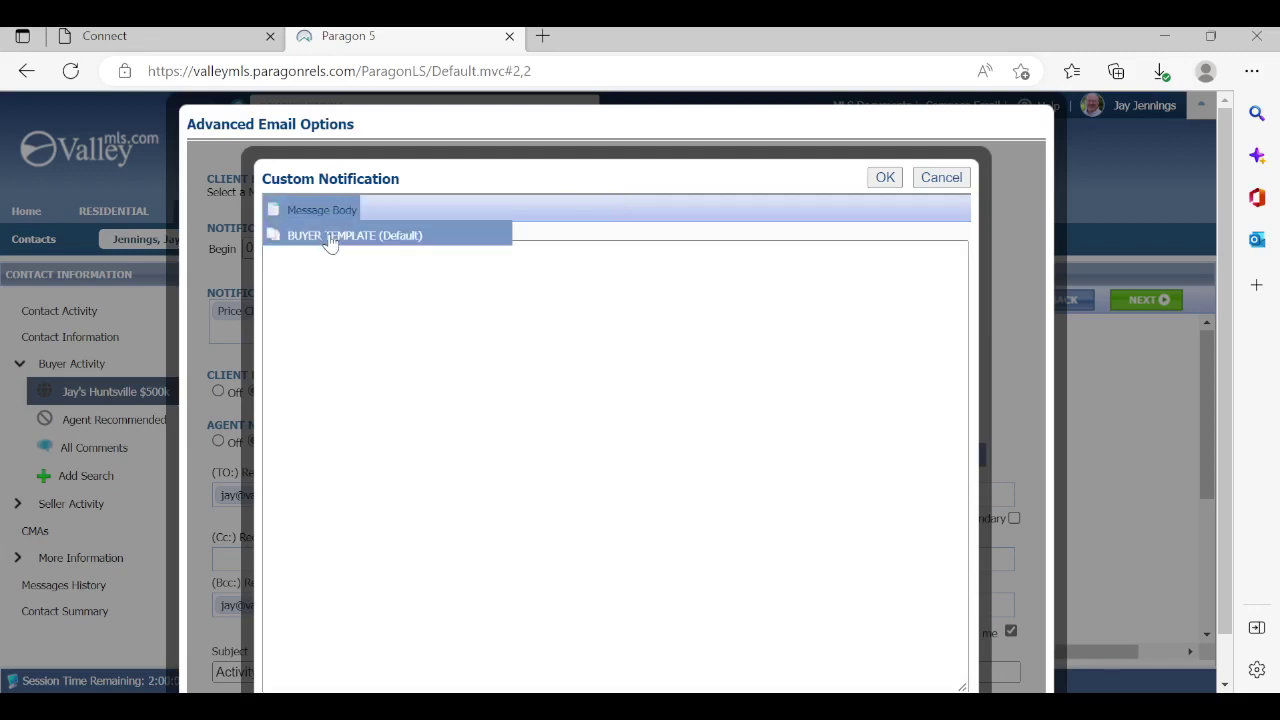
click(330, 237)
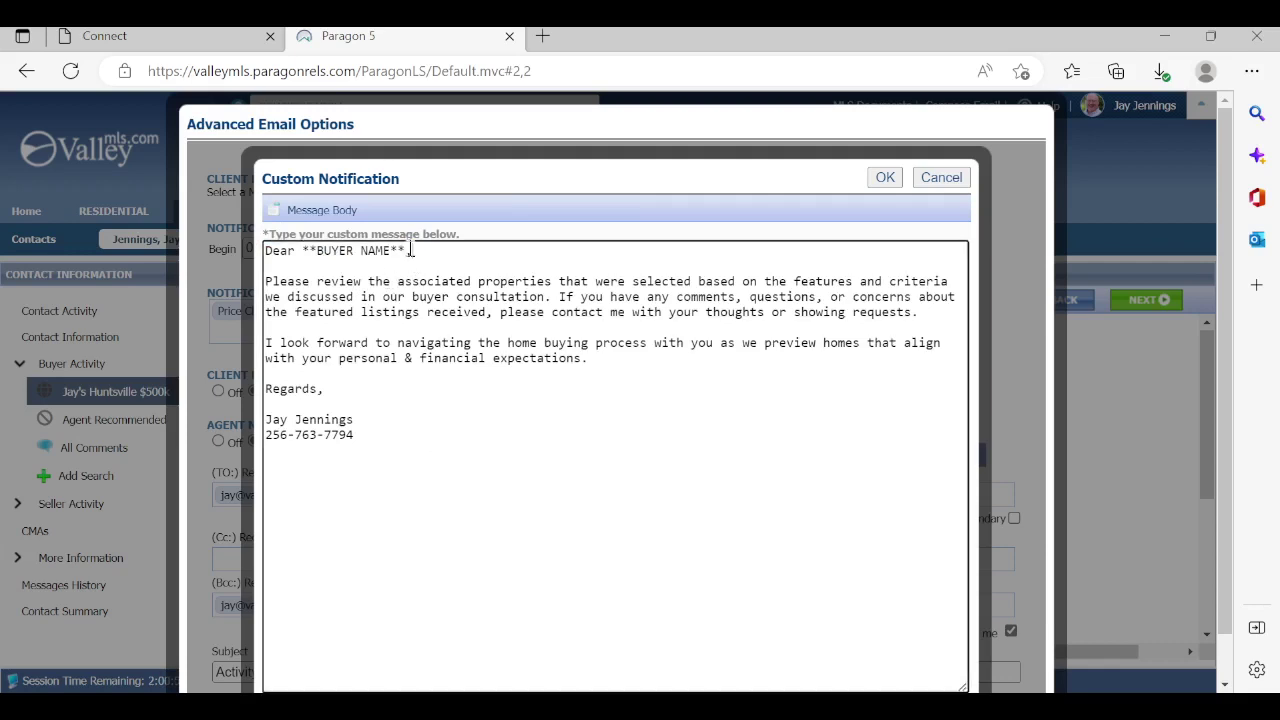
drag(411, 251, 302, 251)
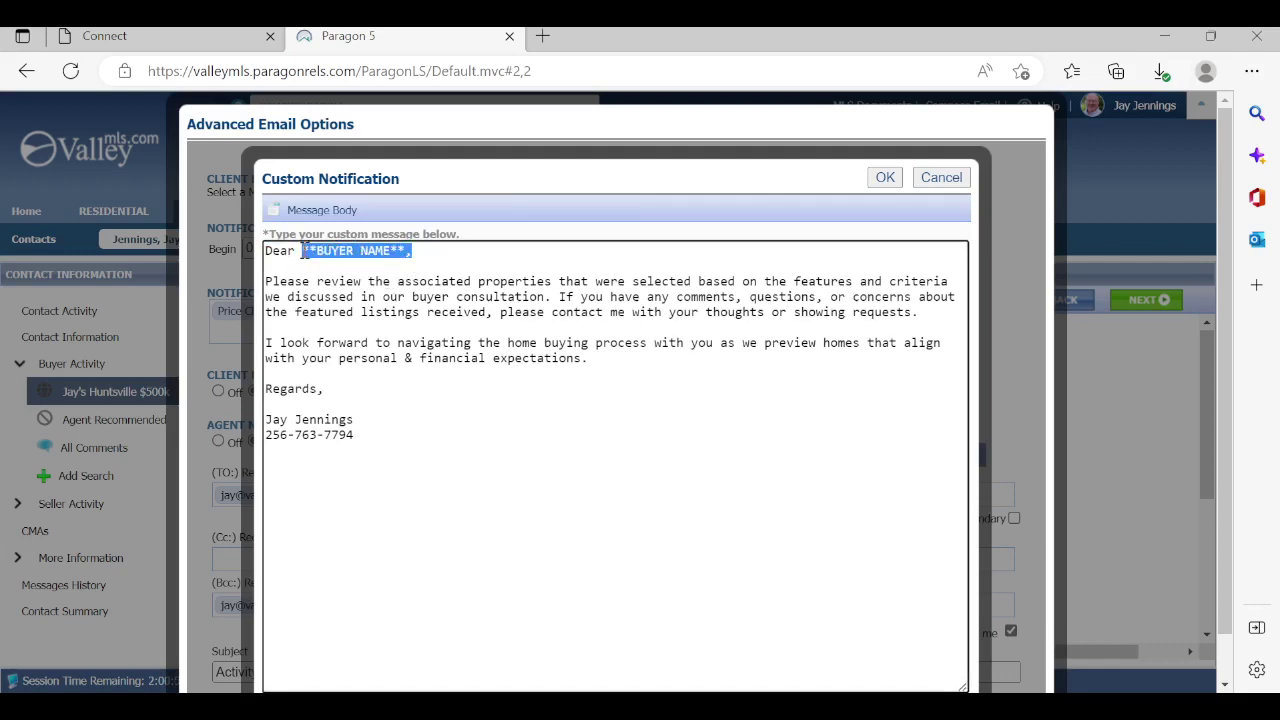
text(Jay)
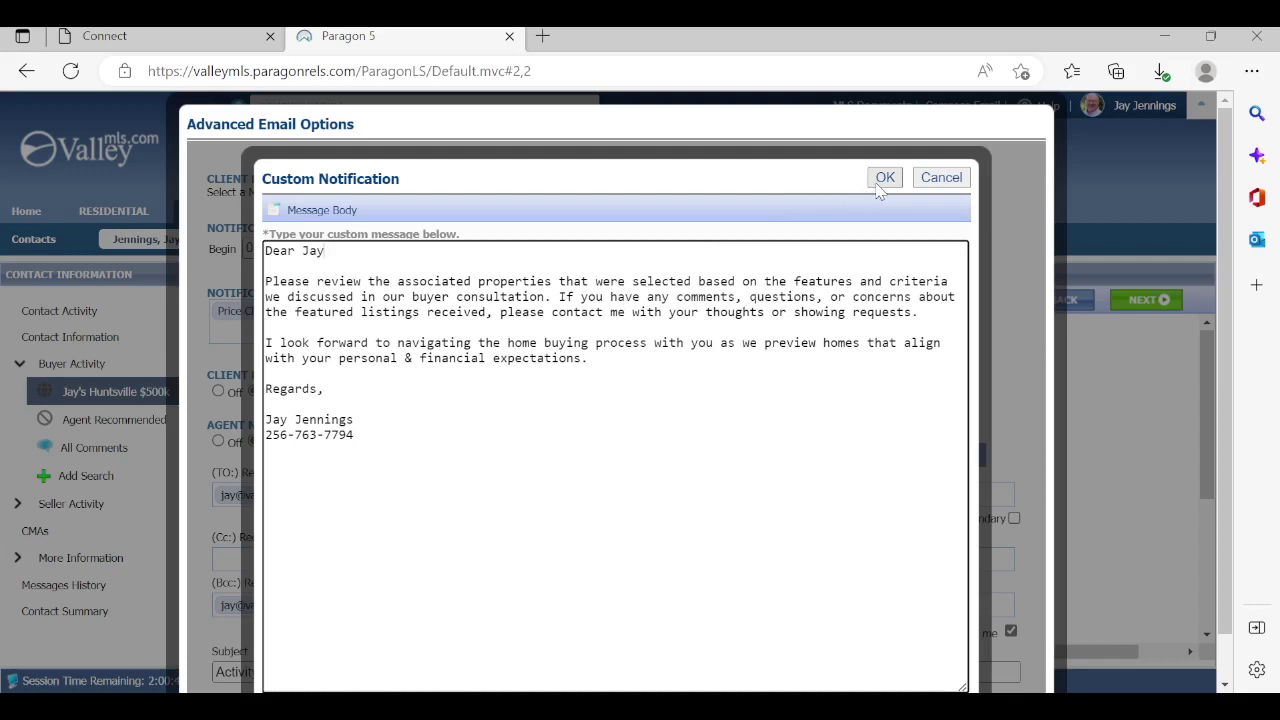
click(880, 182)
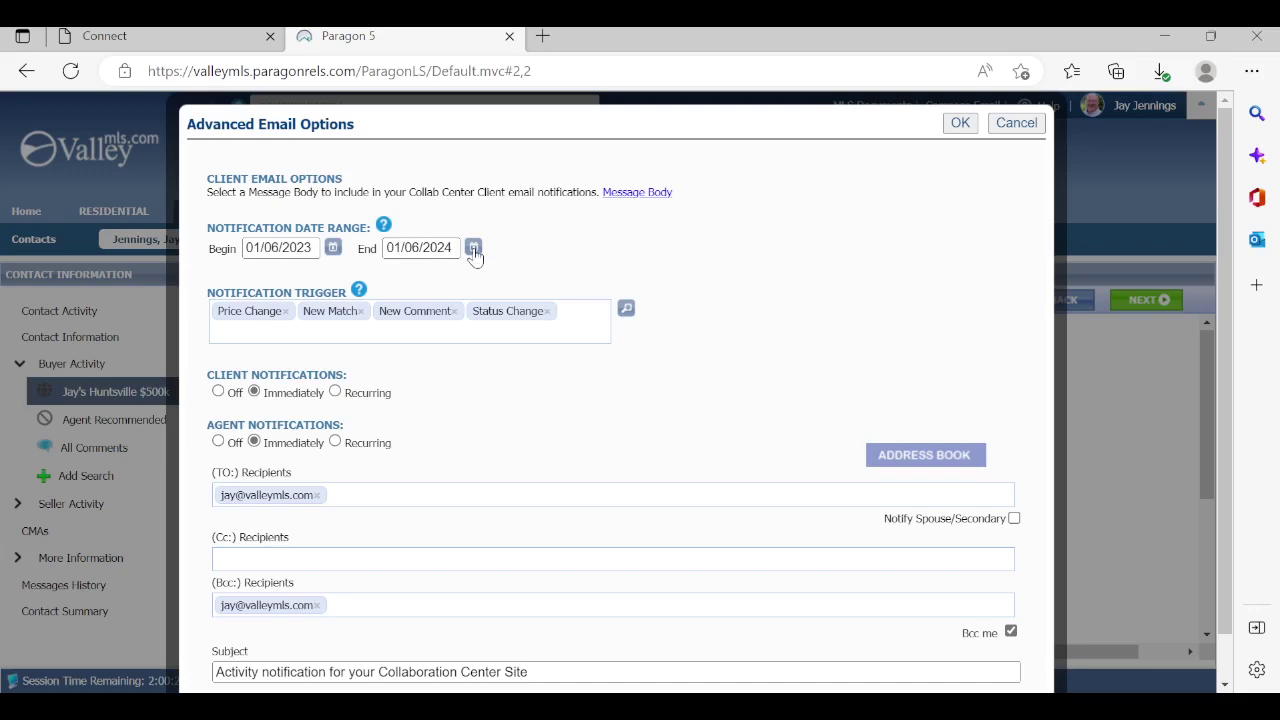
Remove Status Change from the search's notification triggers.
click(472, 249)
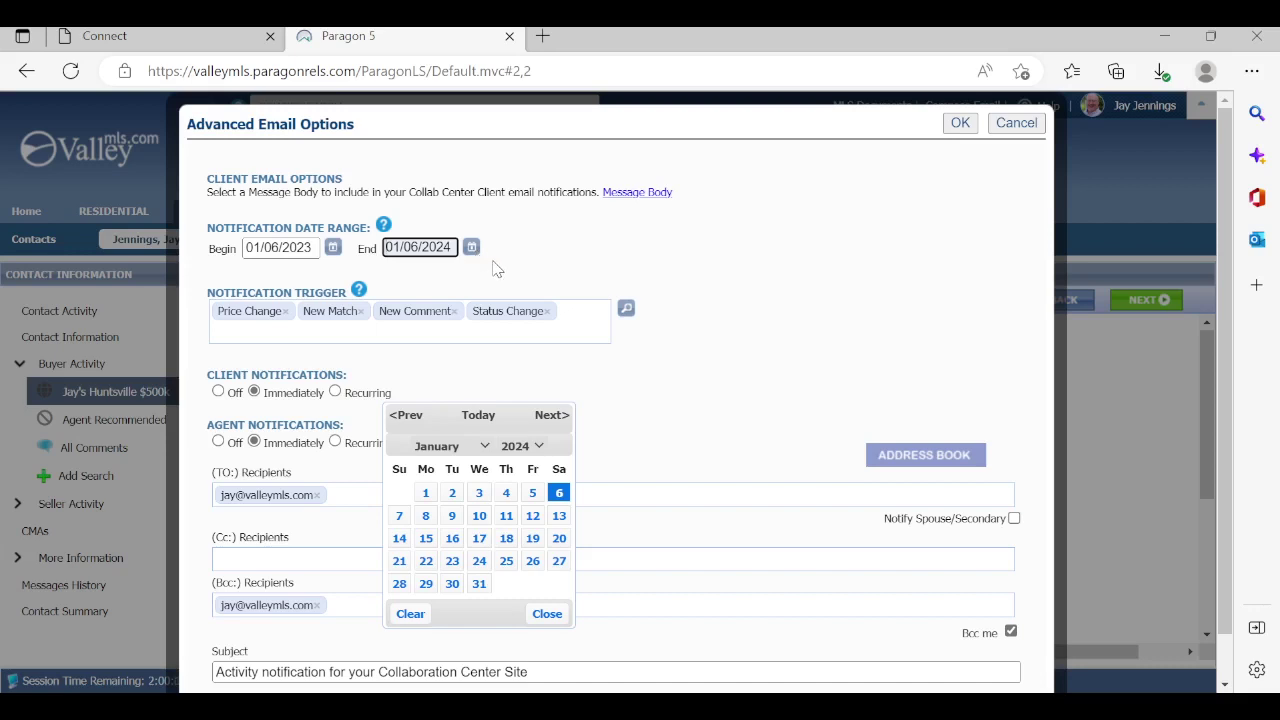
click(497, 269)
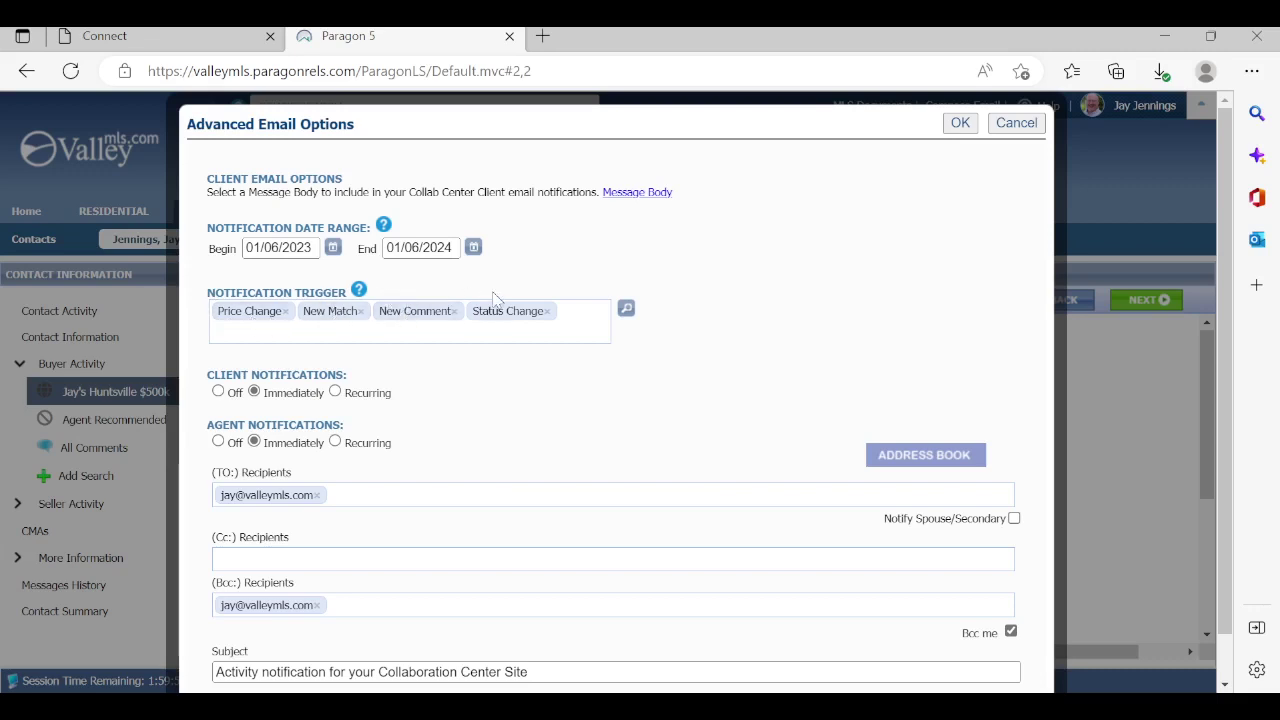
click(627, 312)
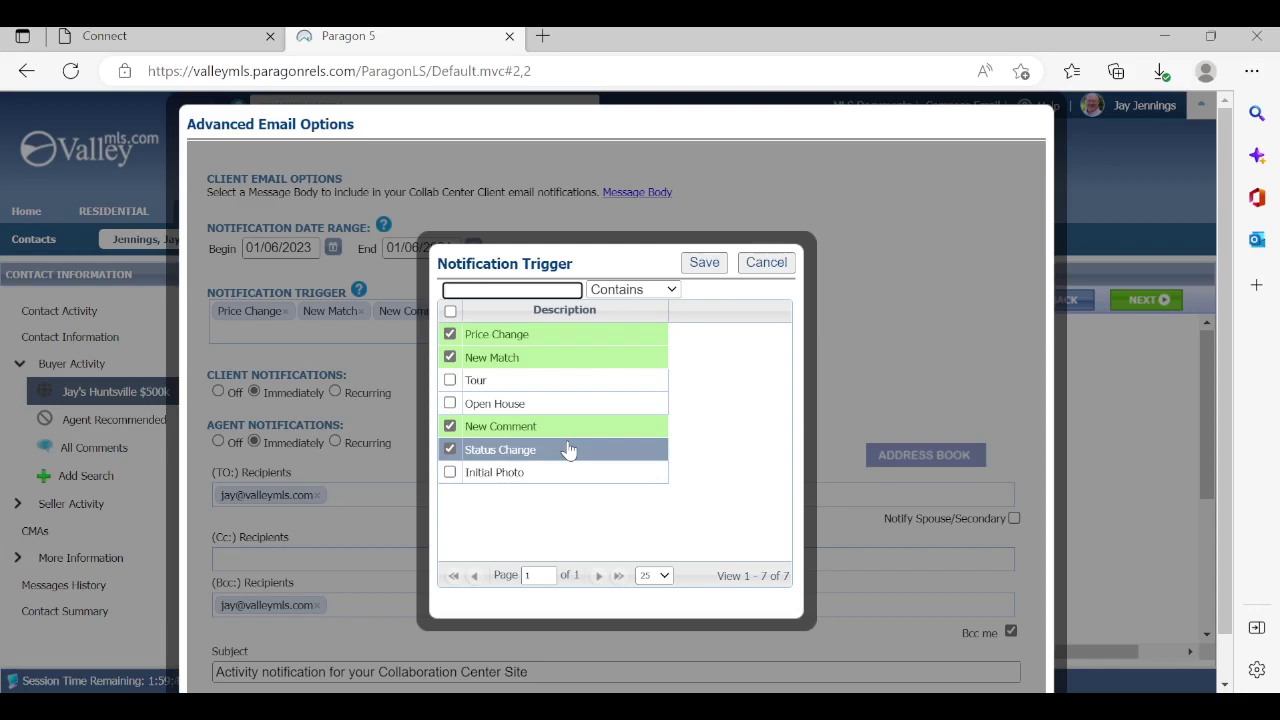
click(450, 449)
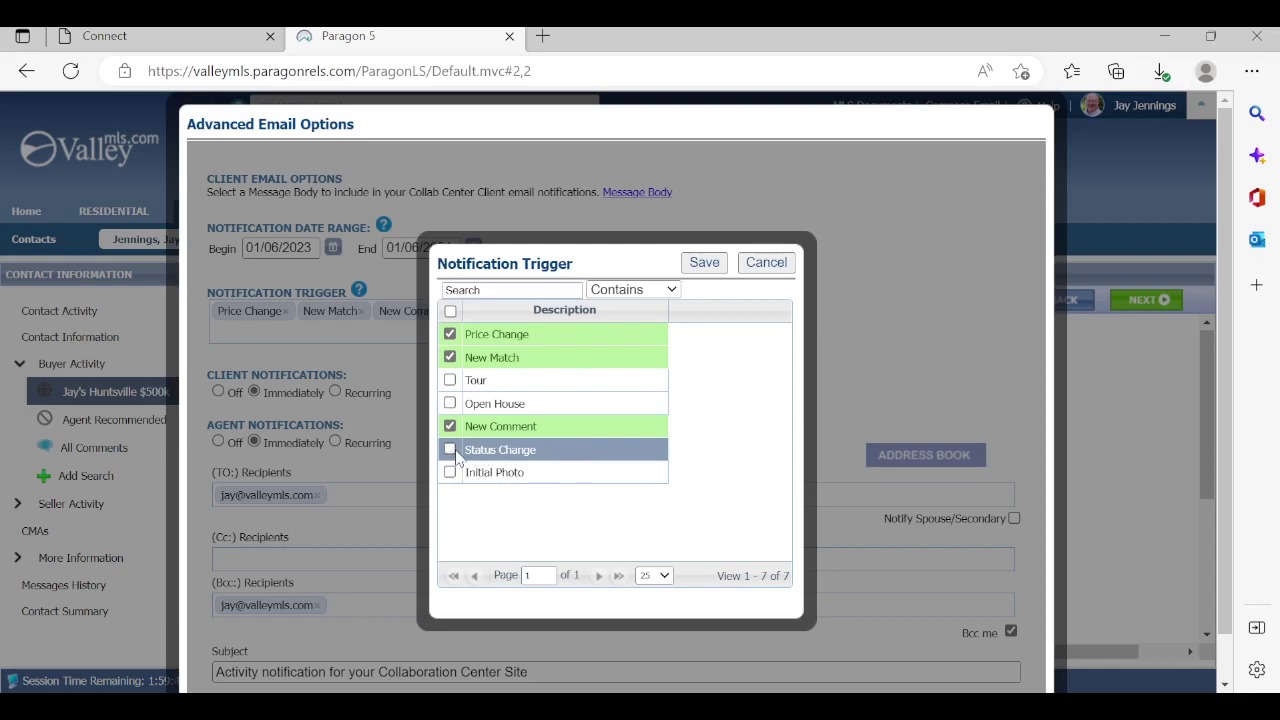
click(704, 263)
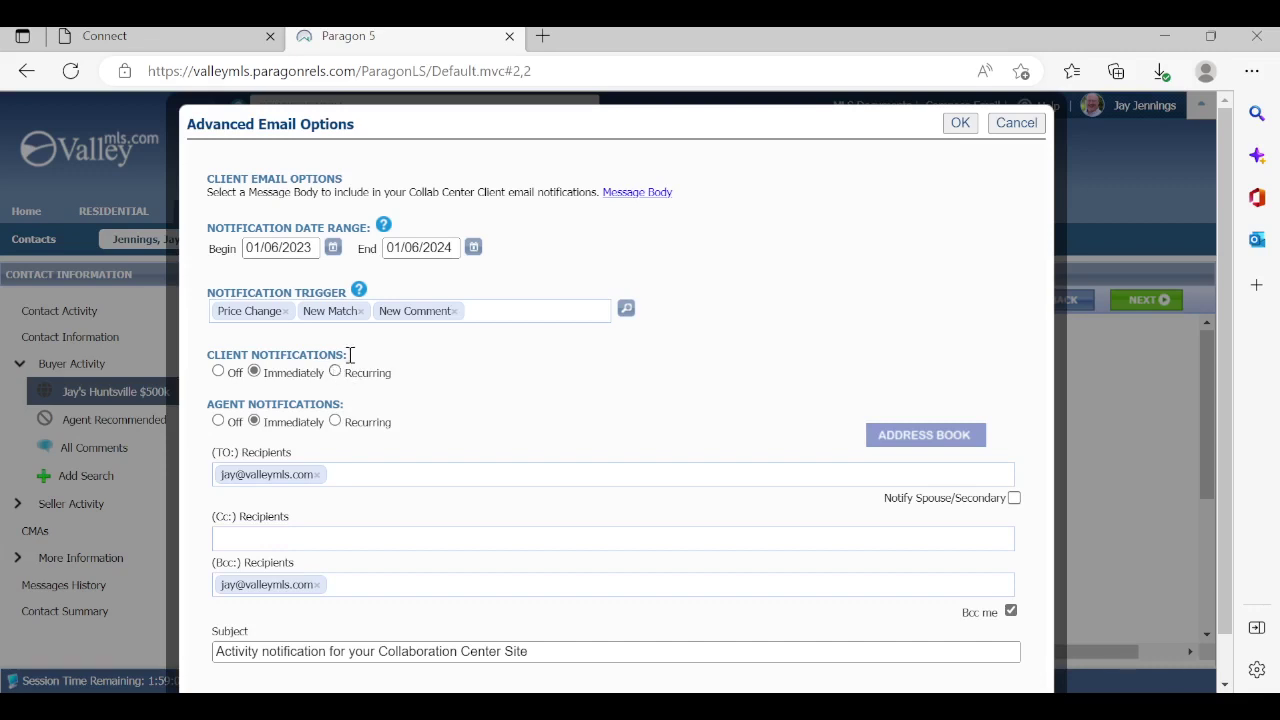
Try a recurring daily schedule on every weekday for the client notifications, and return them to Immediately.
click(335, 372)
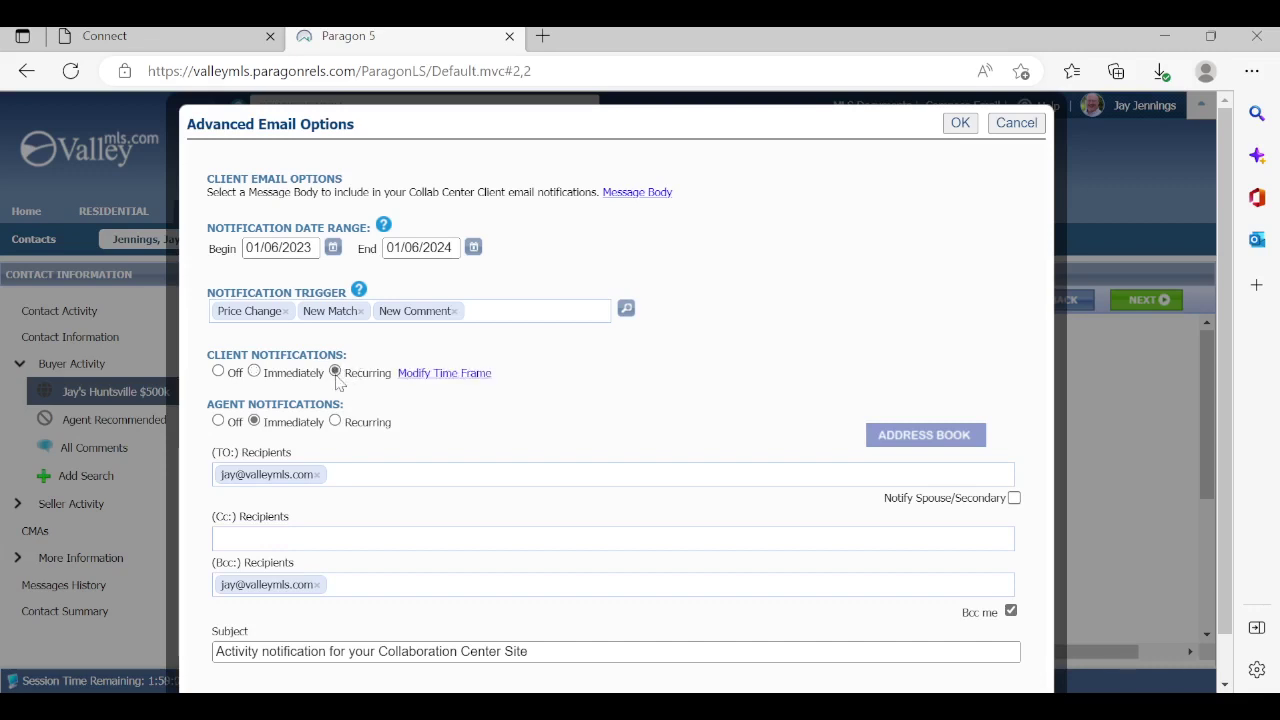
click(440, 378)
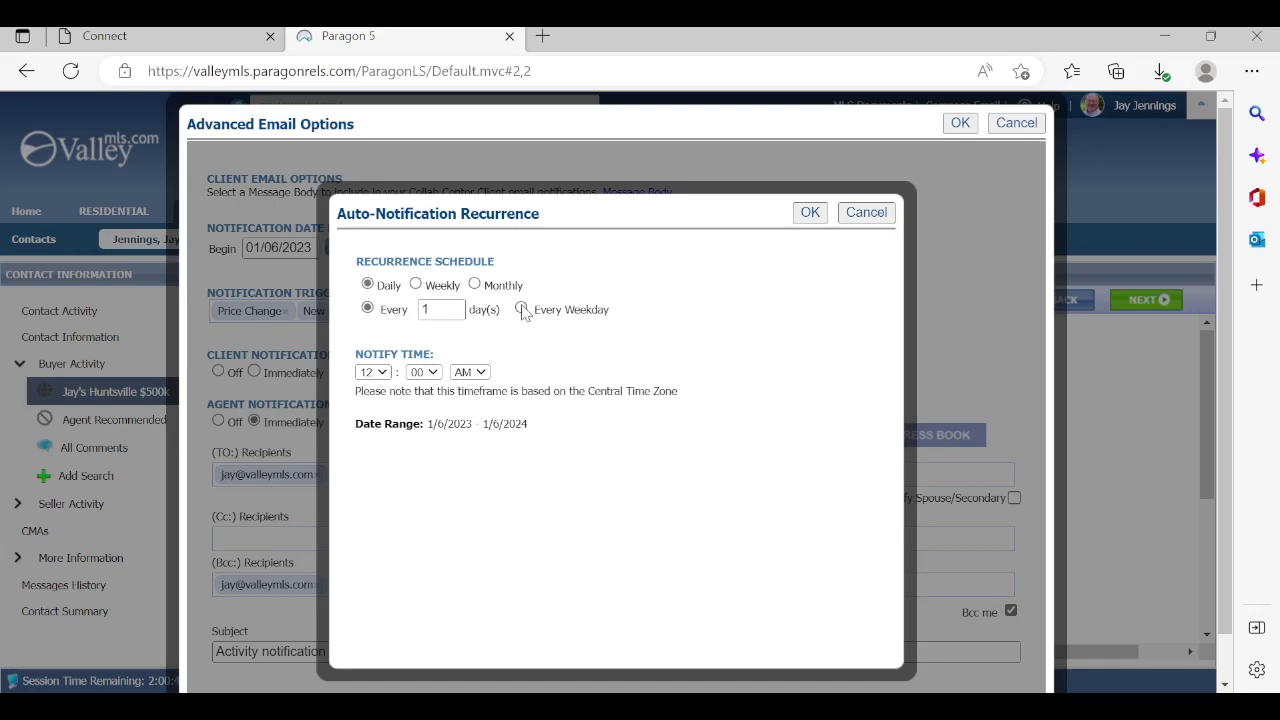
click(521, 310)
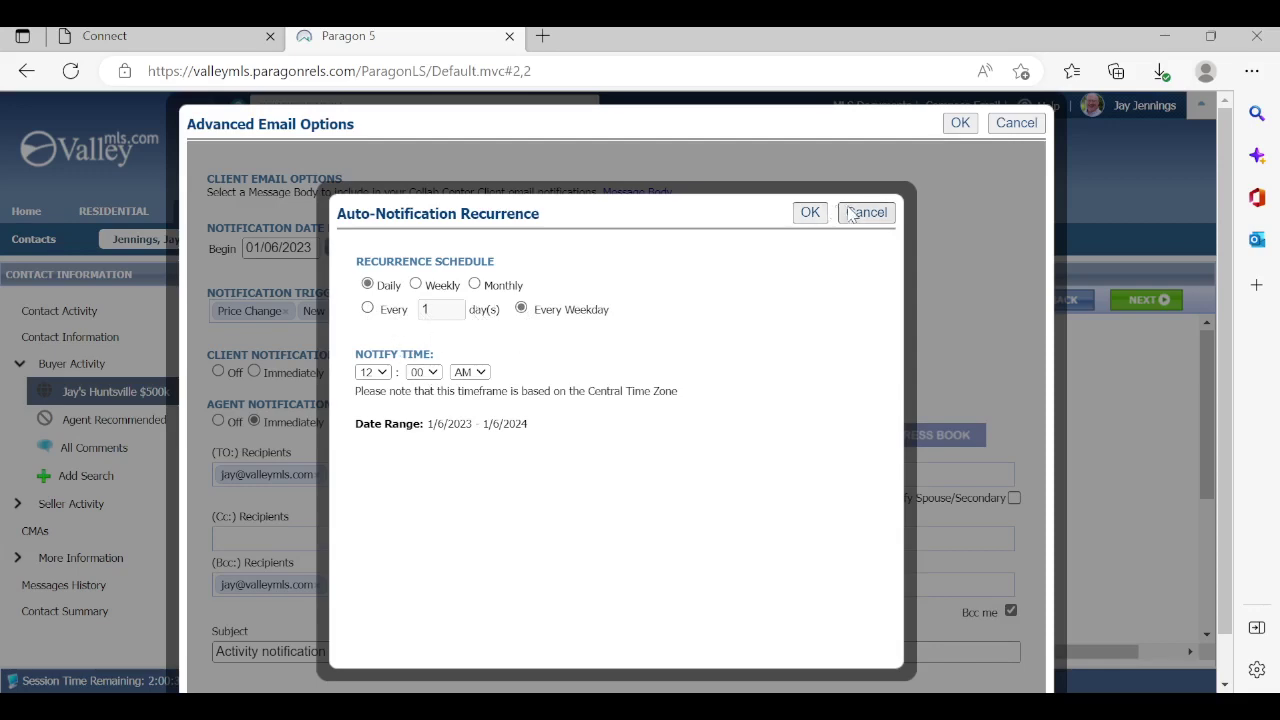
click(812, 213)
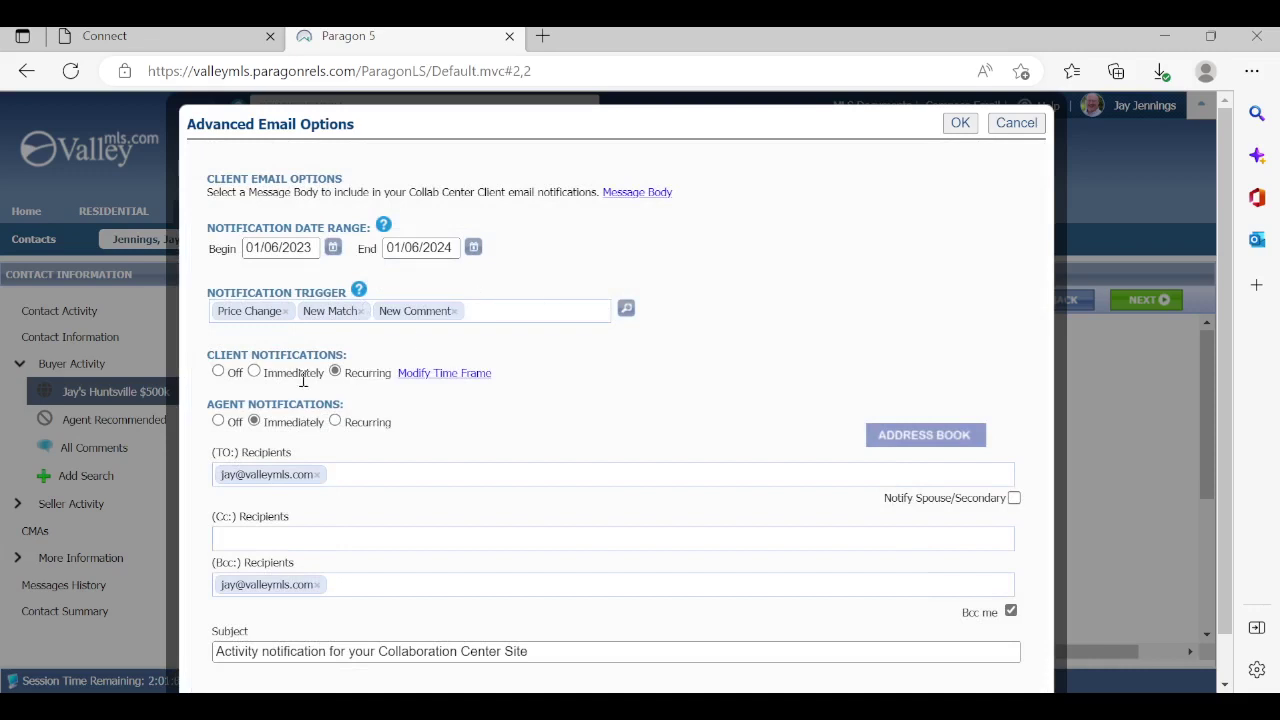
click(254, 372)
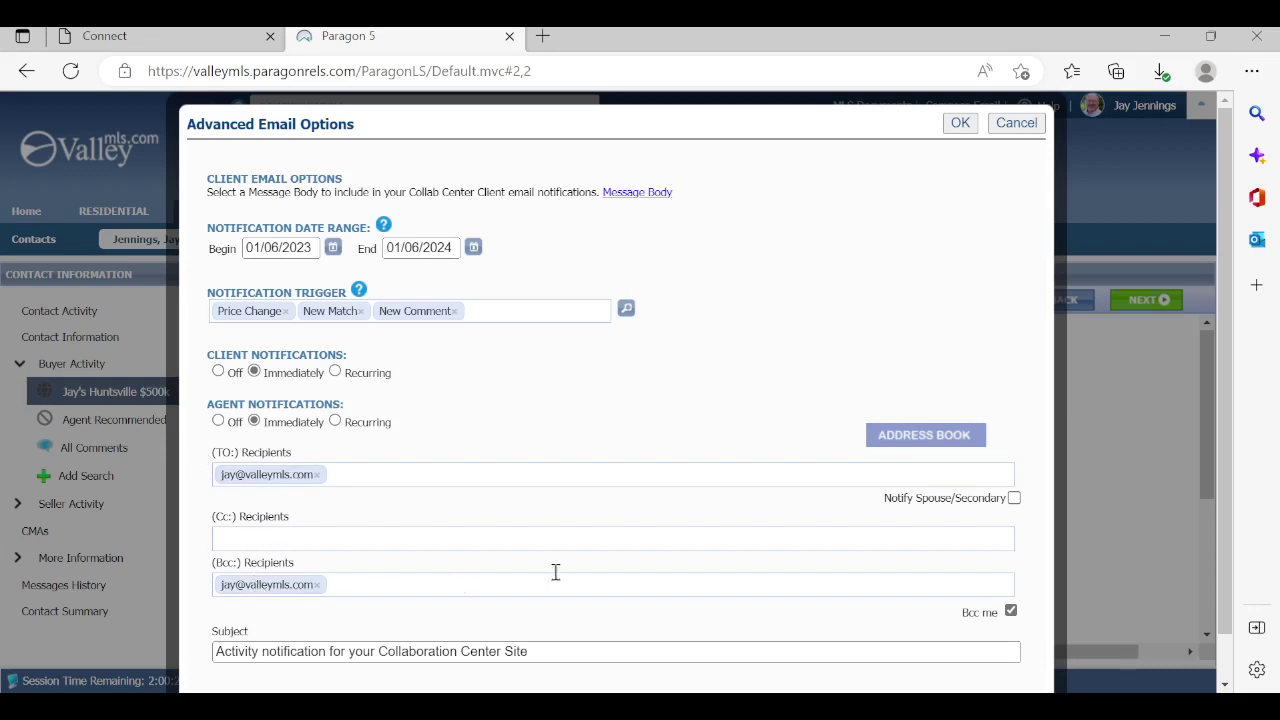
Turn off Bcc me and set the email subject to the client's first name in possessive form followed by "Market update for Huntsville Homes $500k".
click(1012, 613)
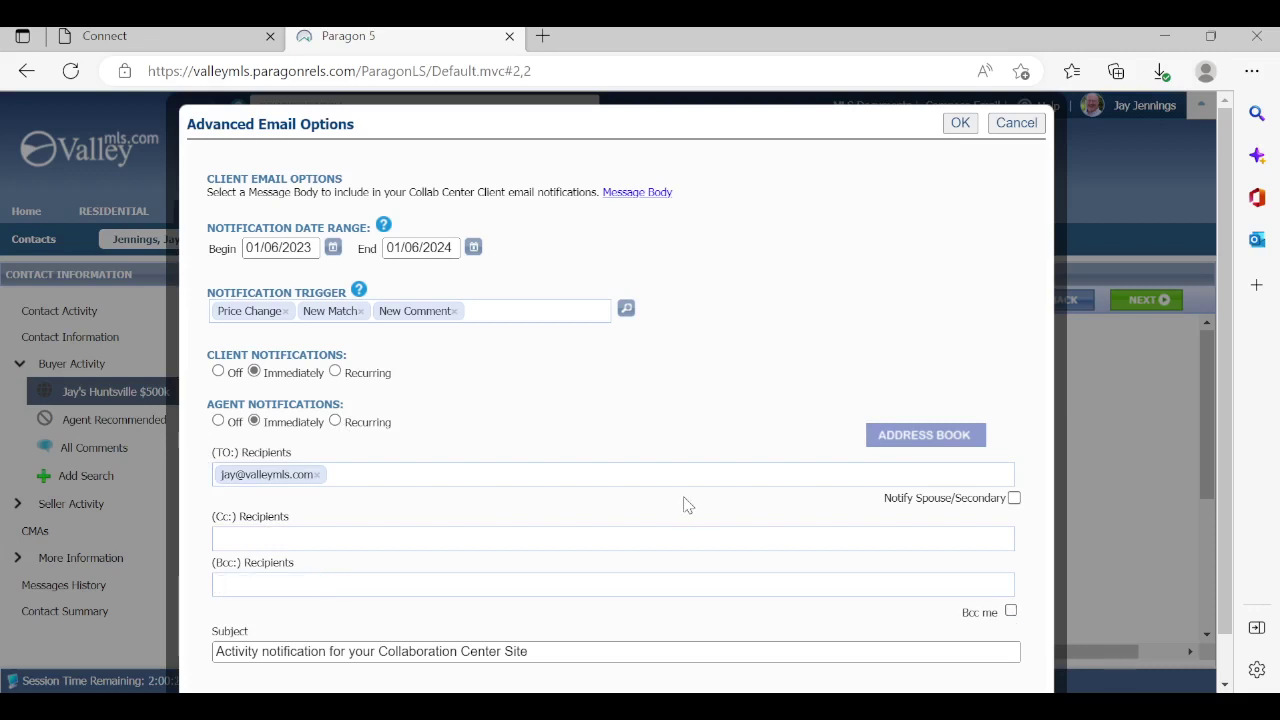
scroll(686, 506, down, 1)
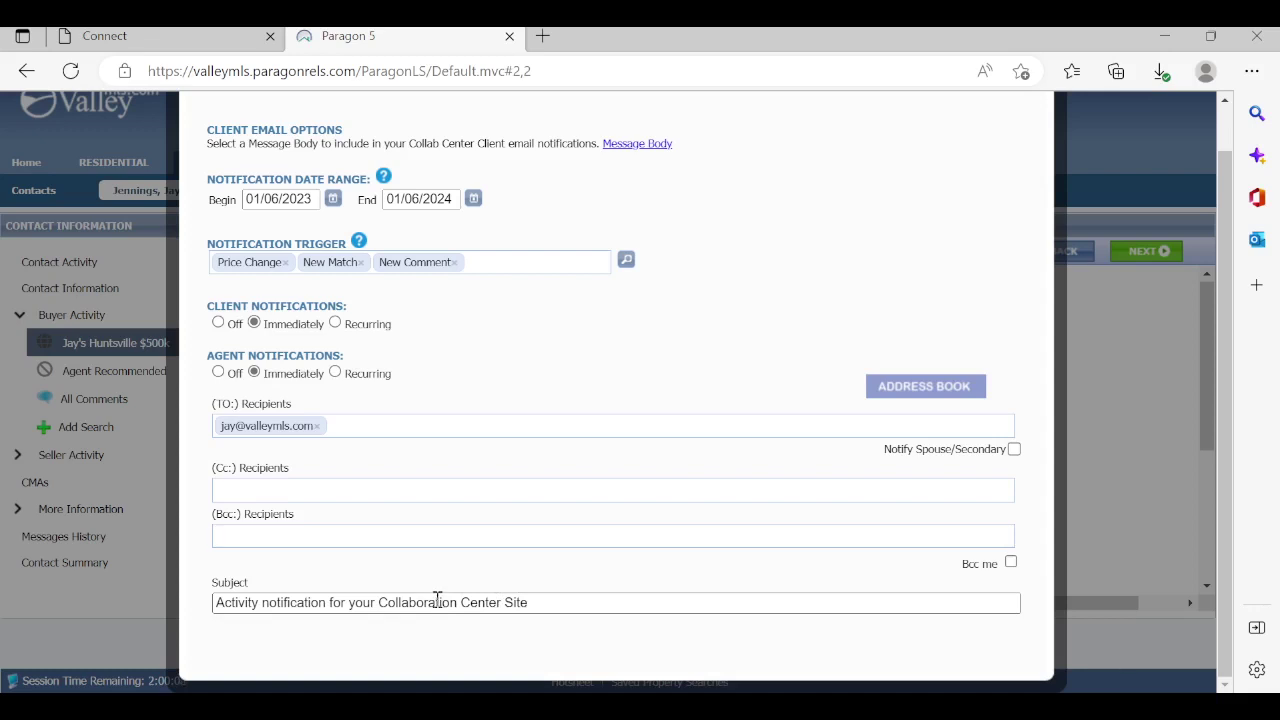
triple_click(441, 601)
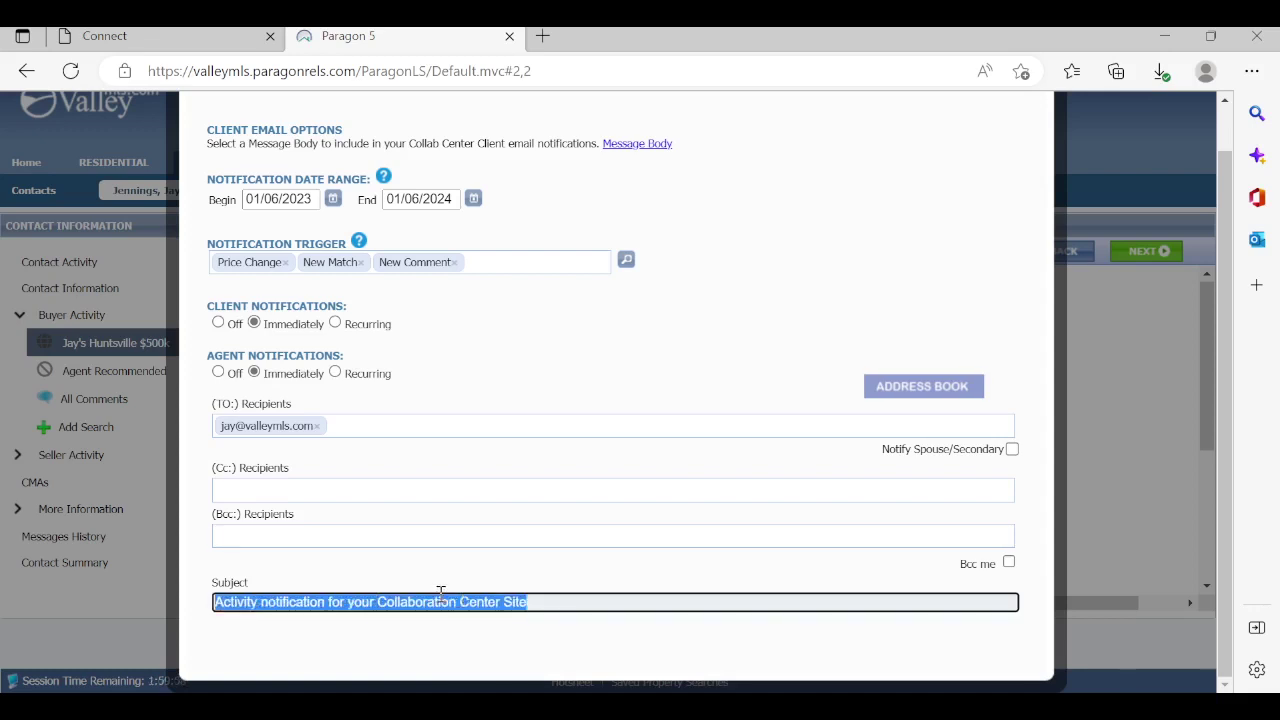
text(J)
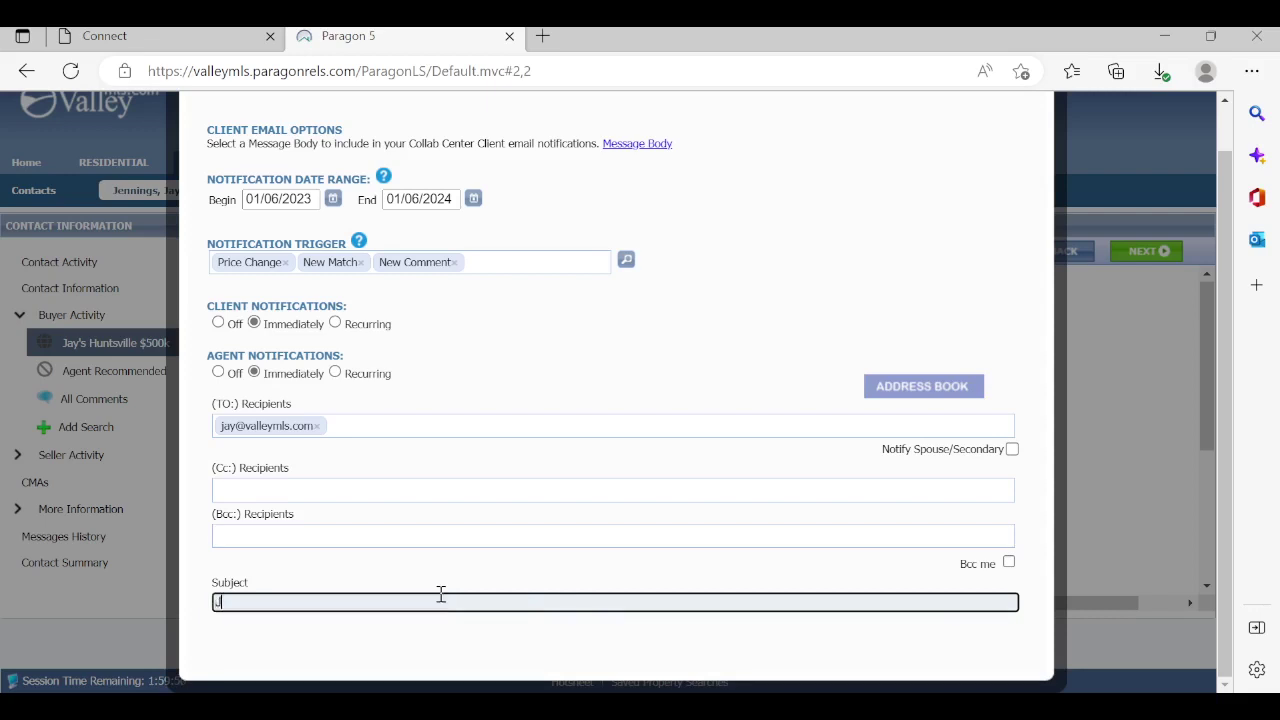
text(ay's Market update )
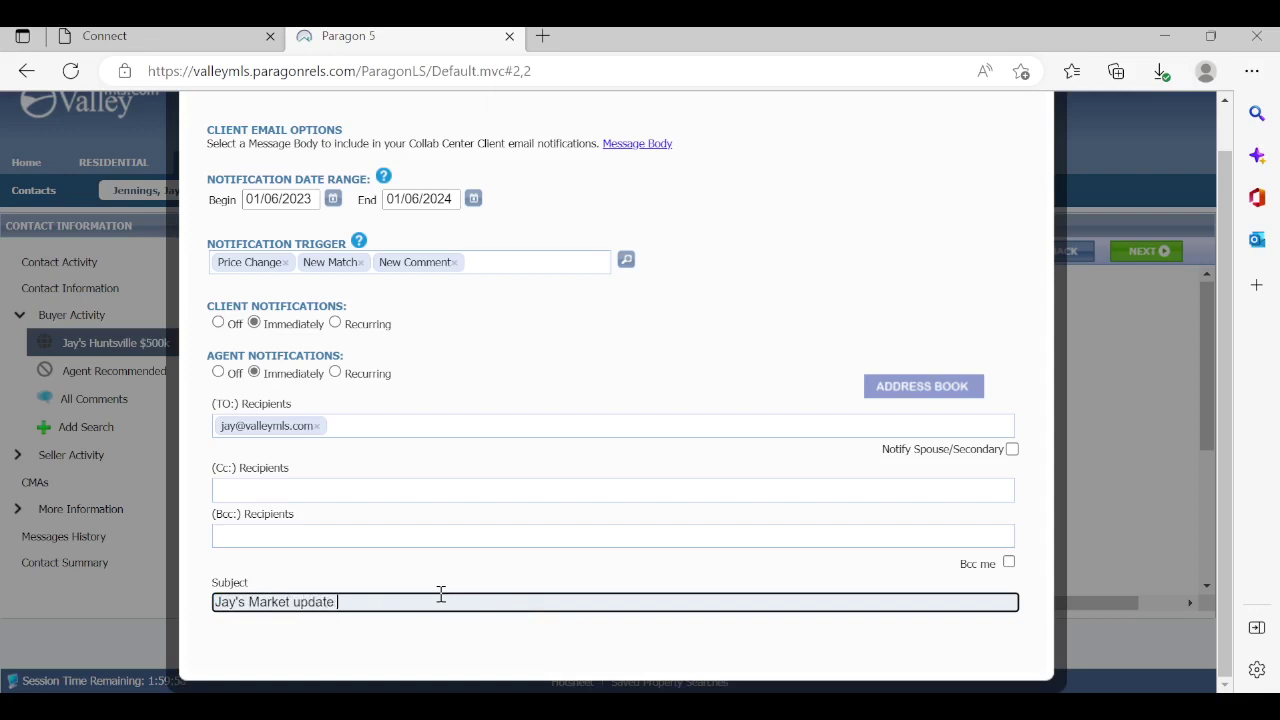
text(for Huntsville Homes $)
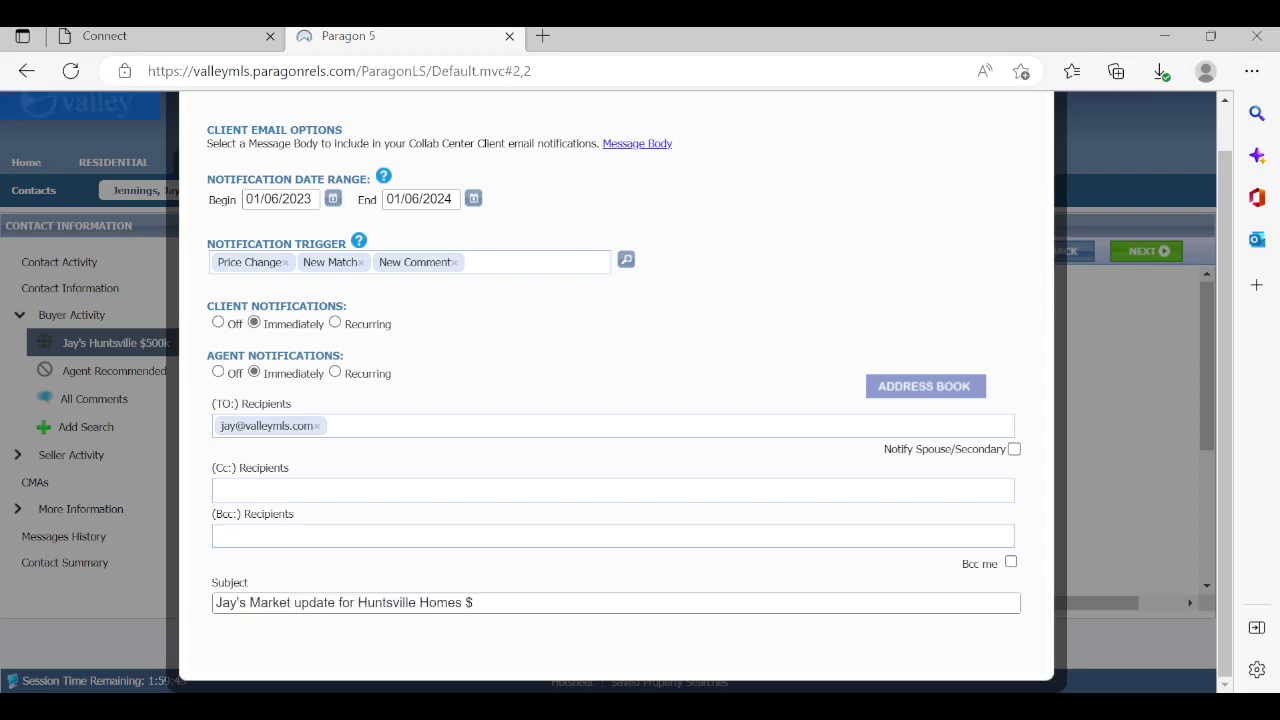
click(486, 598)
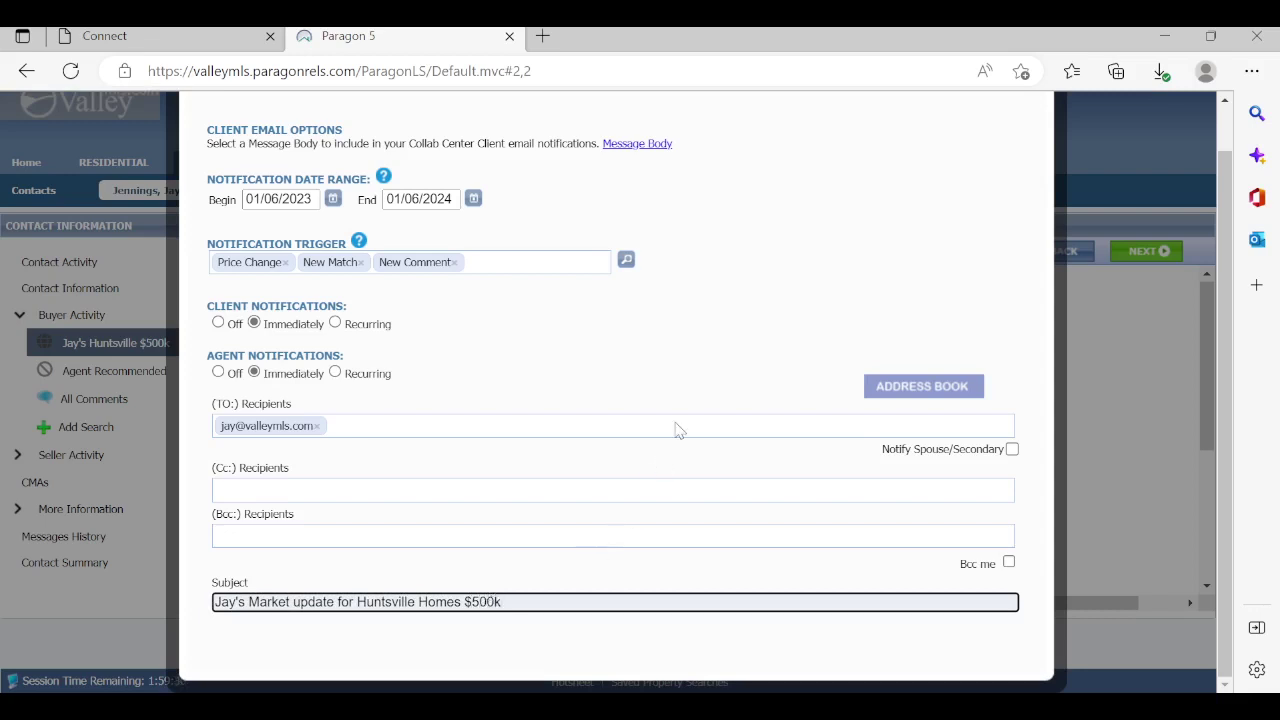
scroll(729, 318, up, 1)
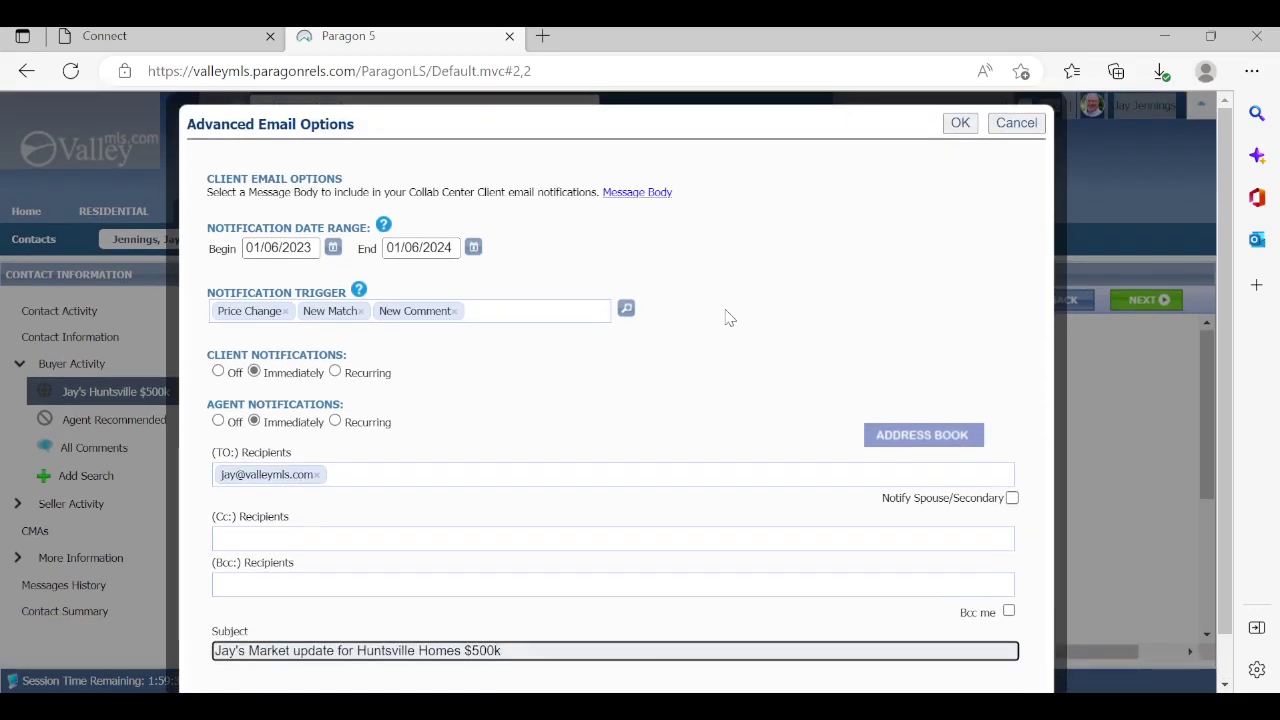
click(958, 128)
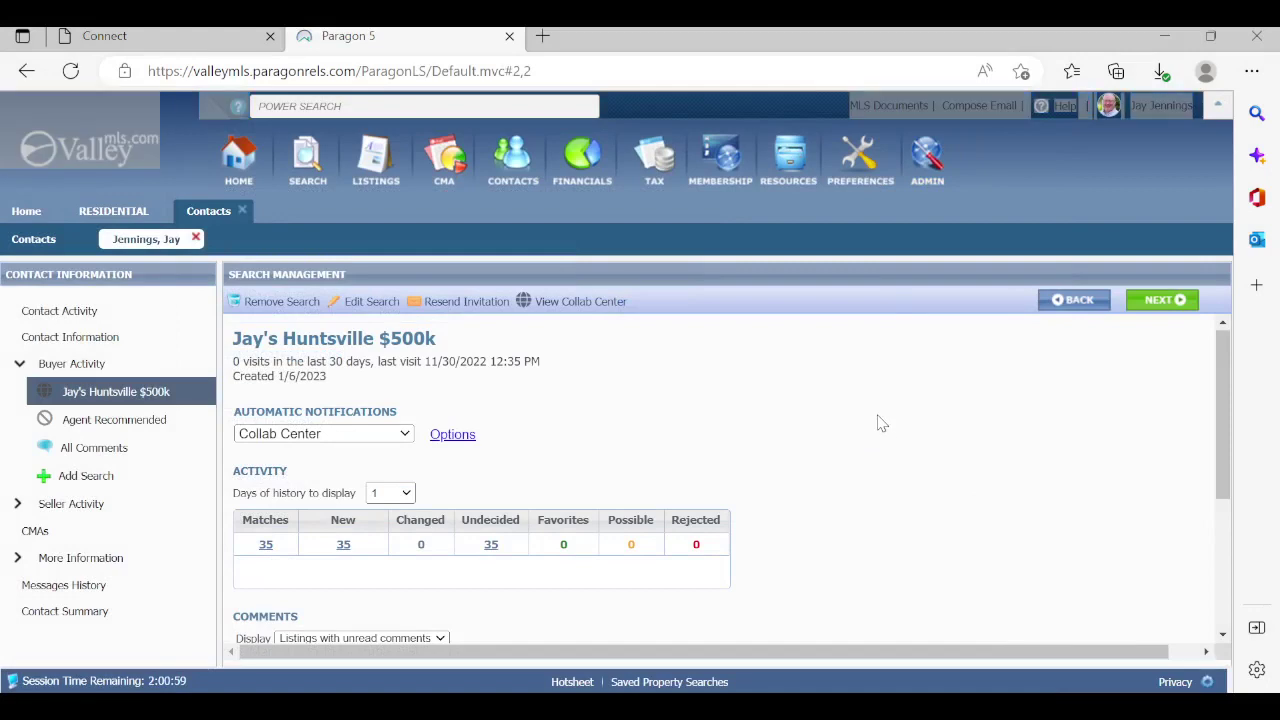
Review the activity and comments sections of the saved search.
scroll(881, 423, down, 1)
scroll(881, 423, down, 3)
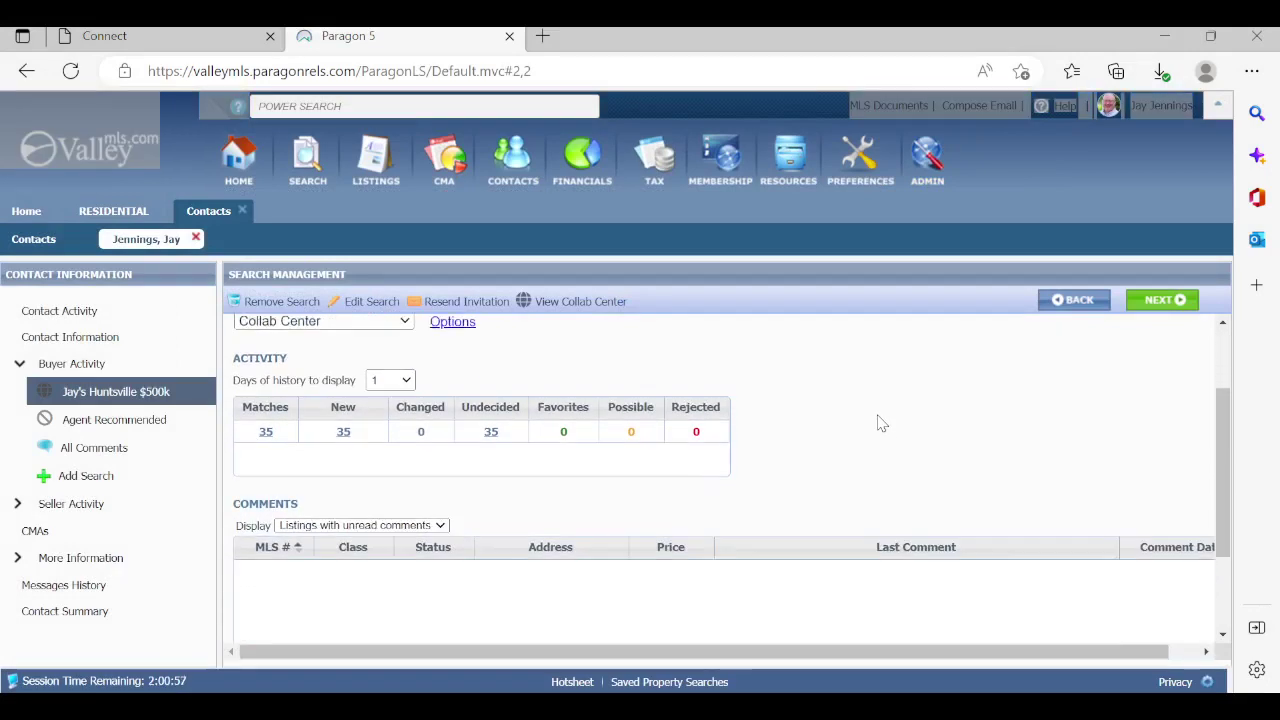
scroll(879, 423, down, 1)
scroll(879, 423, up, 1)
scroll(855, 352, up, 4)
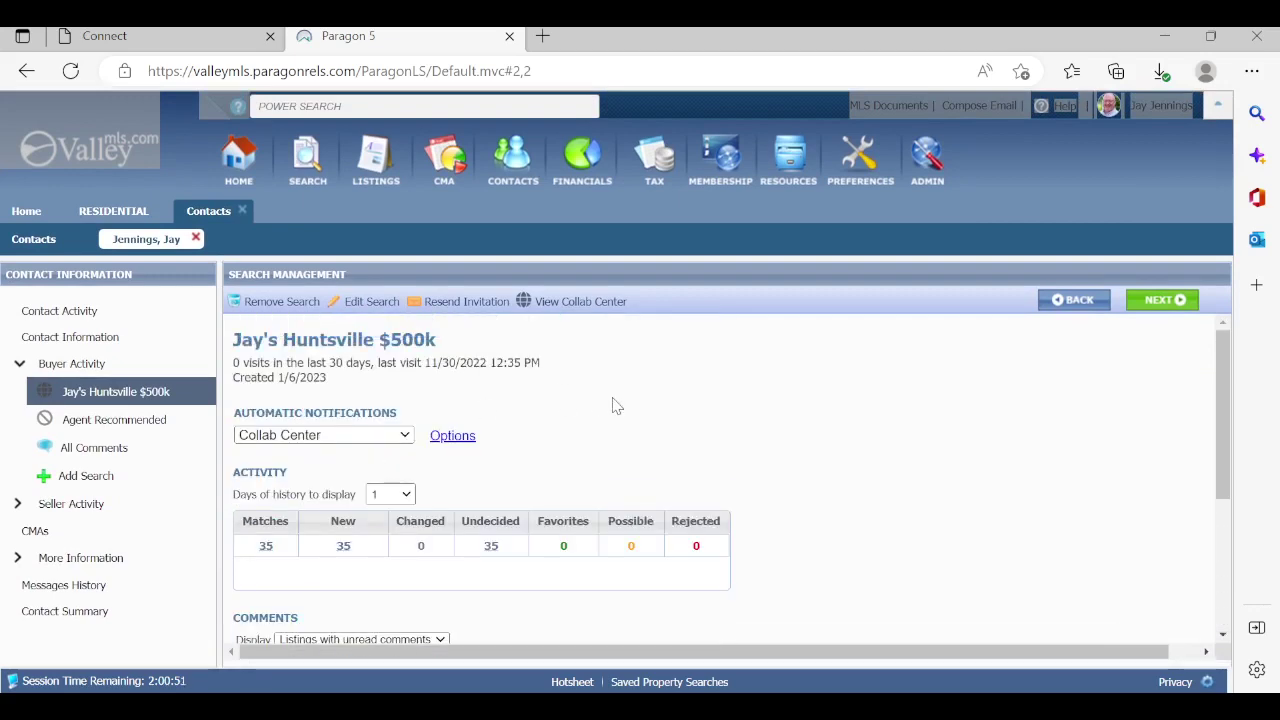
scroll(617, 405, down, 3)
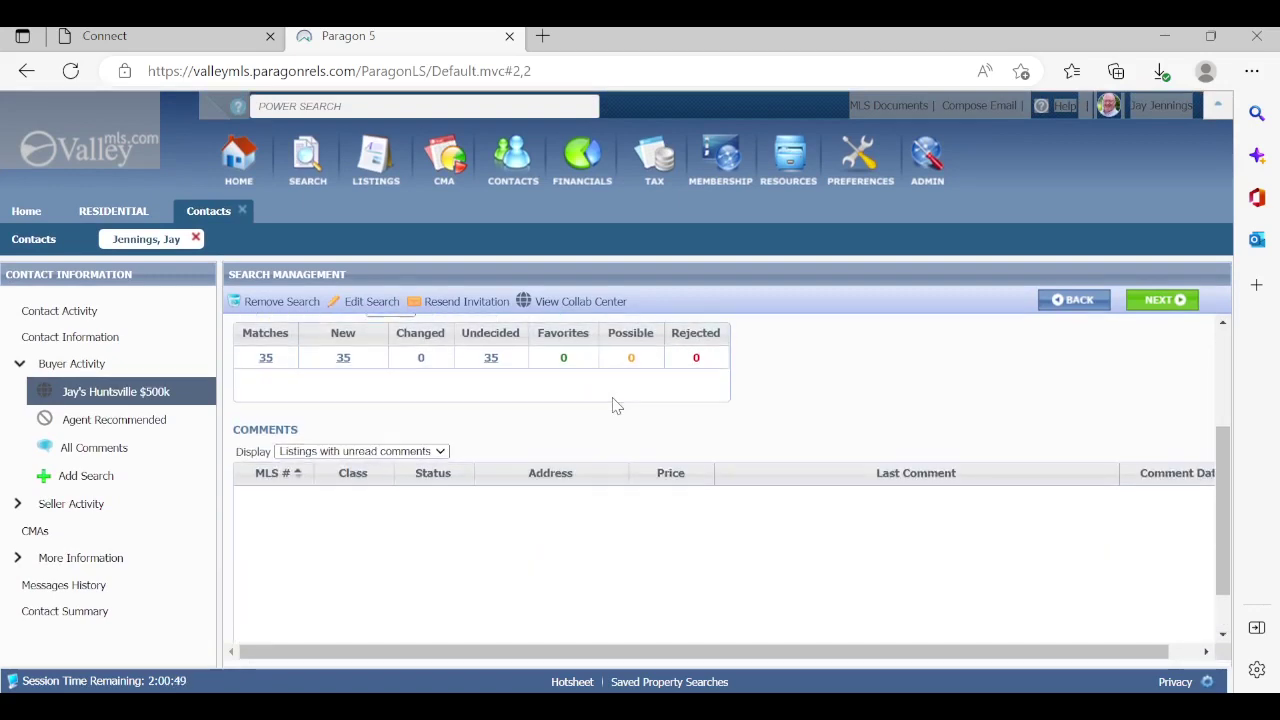
scroll(617, 405, up, 3)
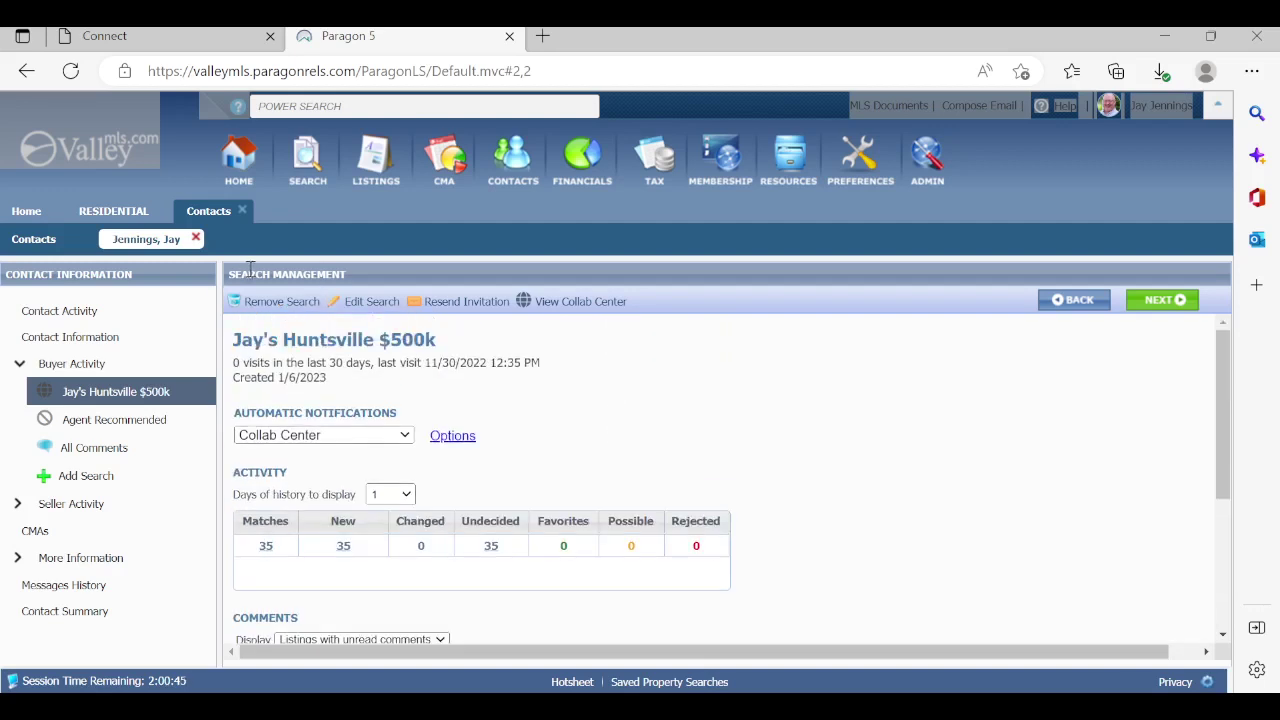
Close the contact record and the residential search to return to the home page.
click(244, 212)
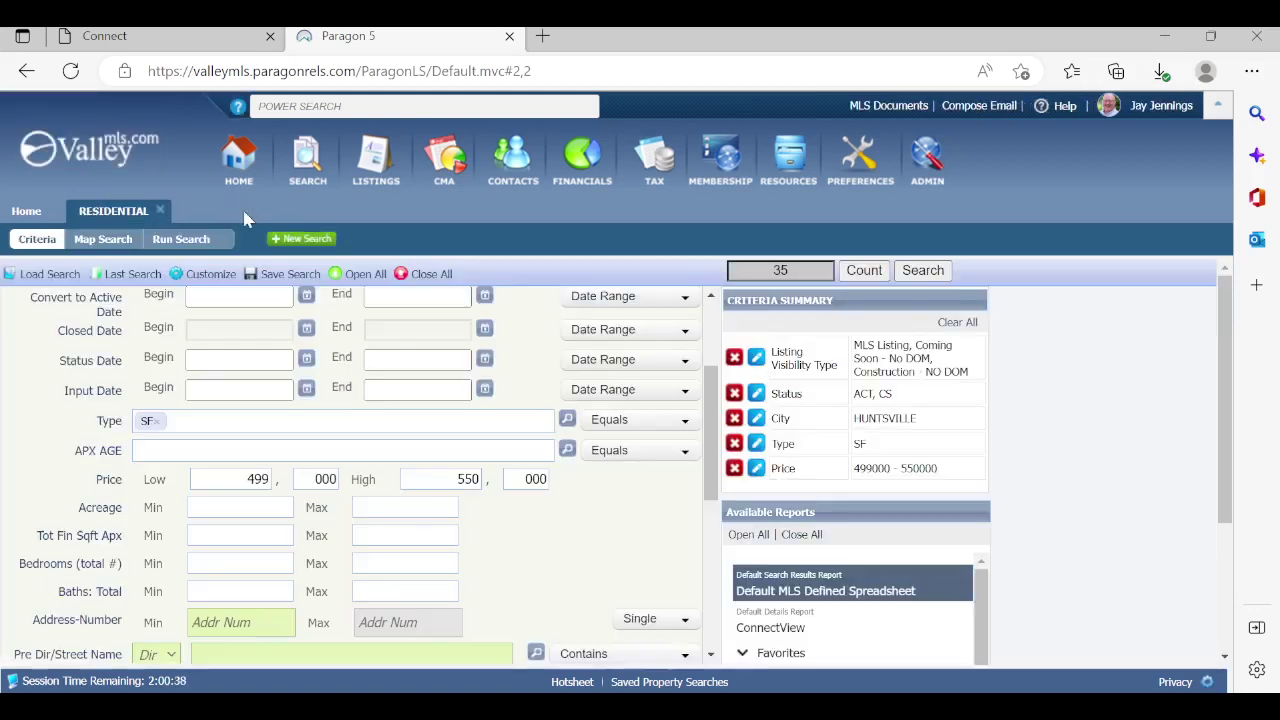
click(164, 212)
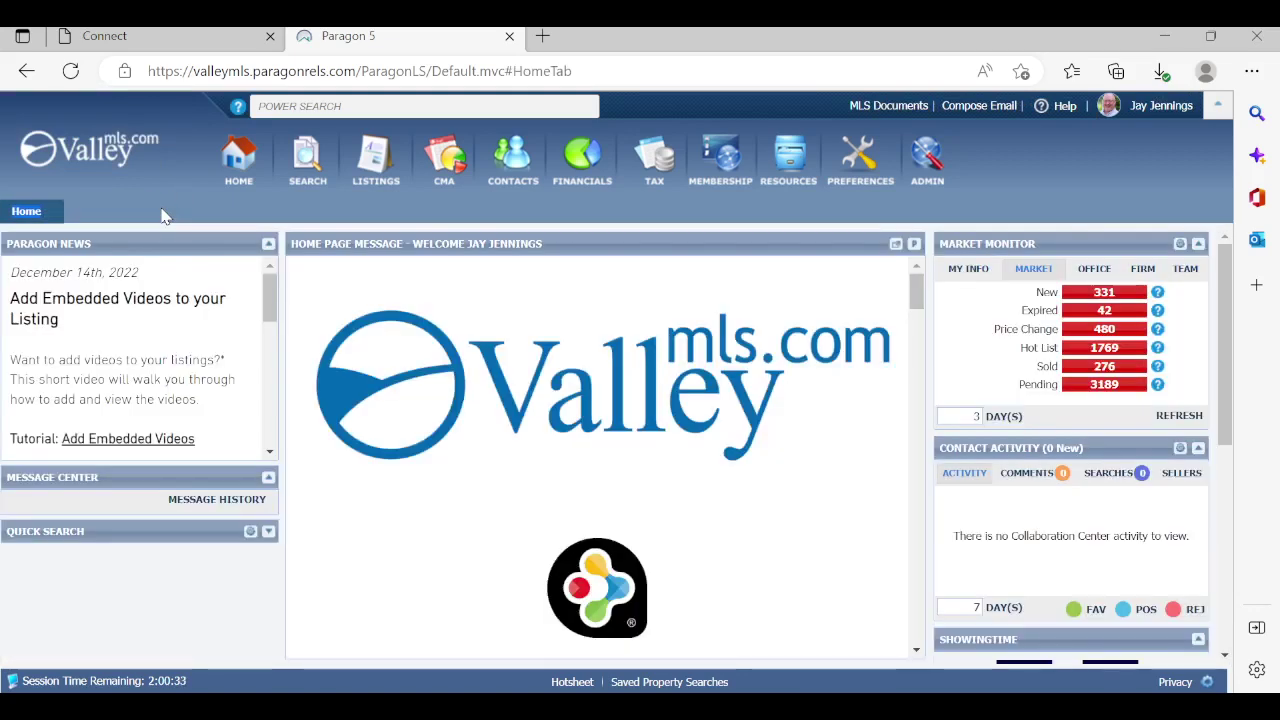
Open the first contact's record from the contact manager and review its contact information down to the address and source sections.
mouse_move(513, 178)
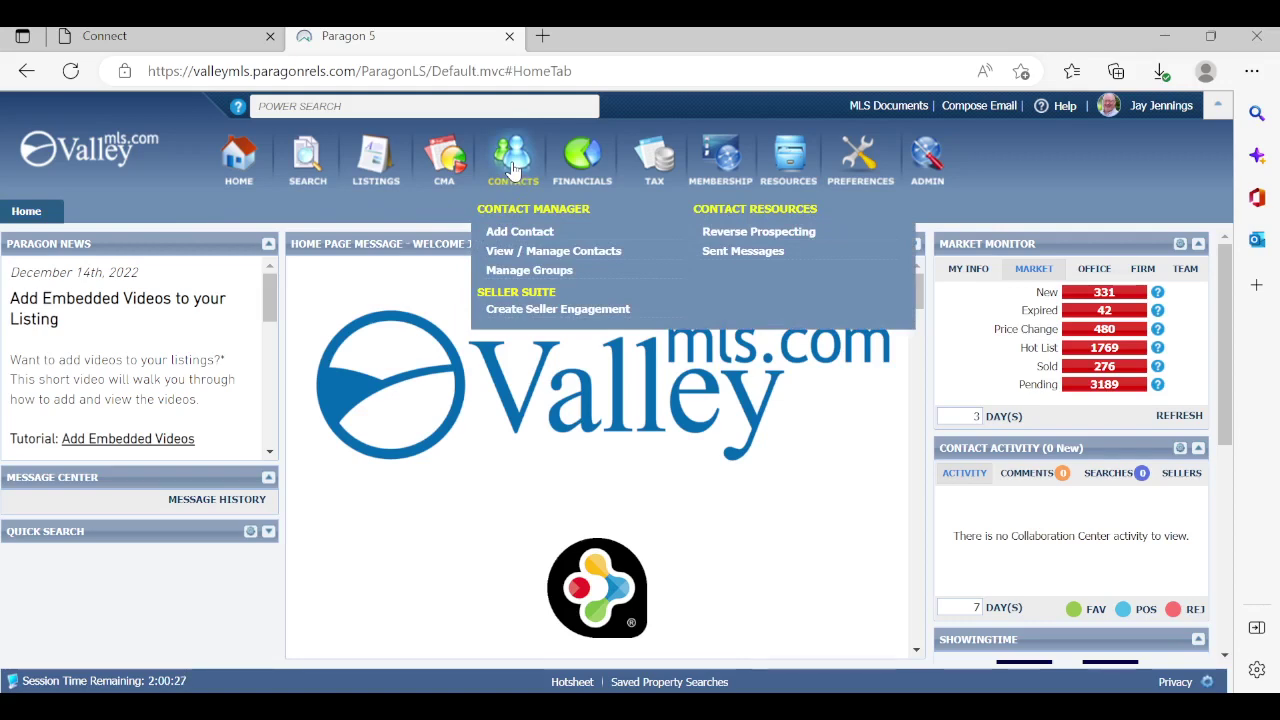
click(530, 256)
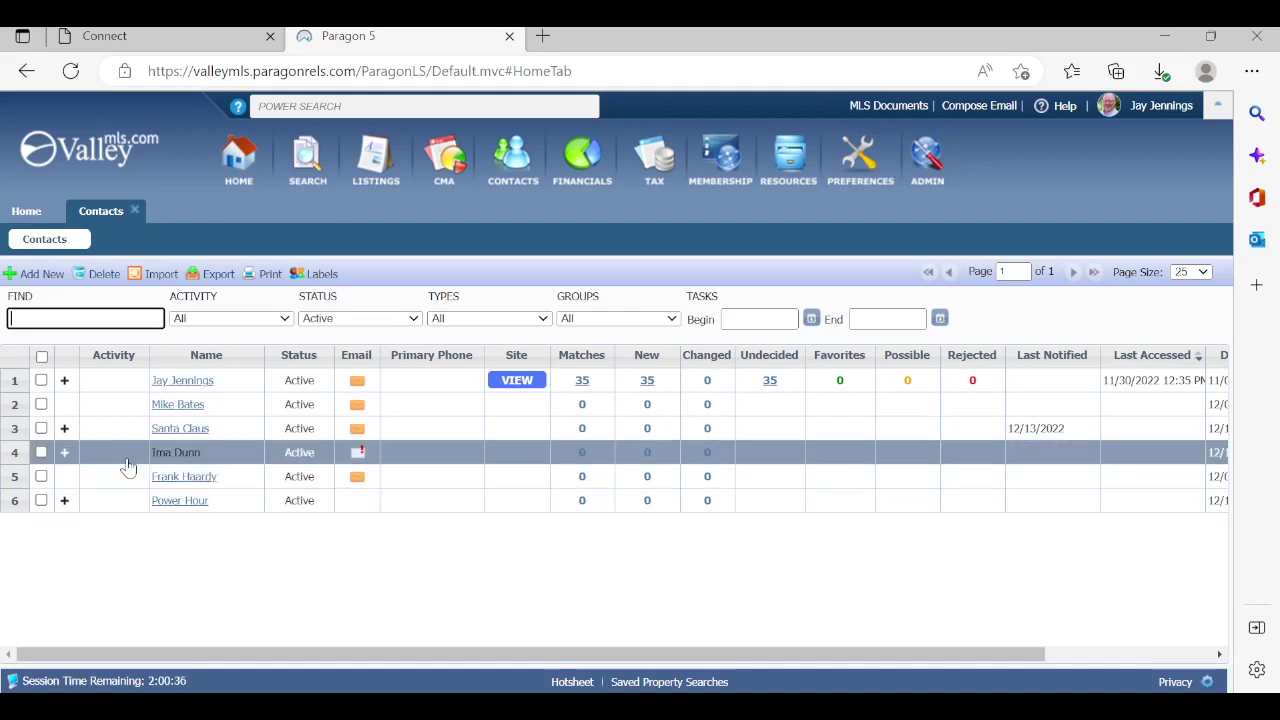
click(178, 381)
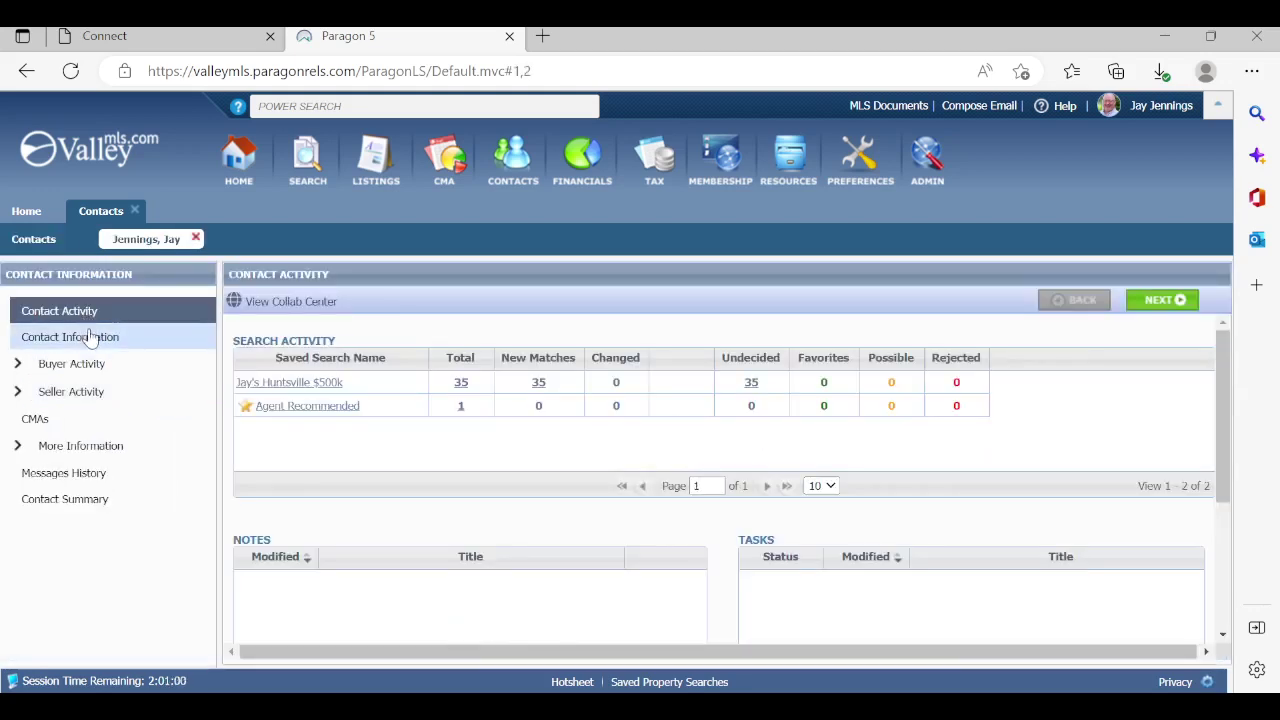
click(89, 339)
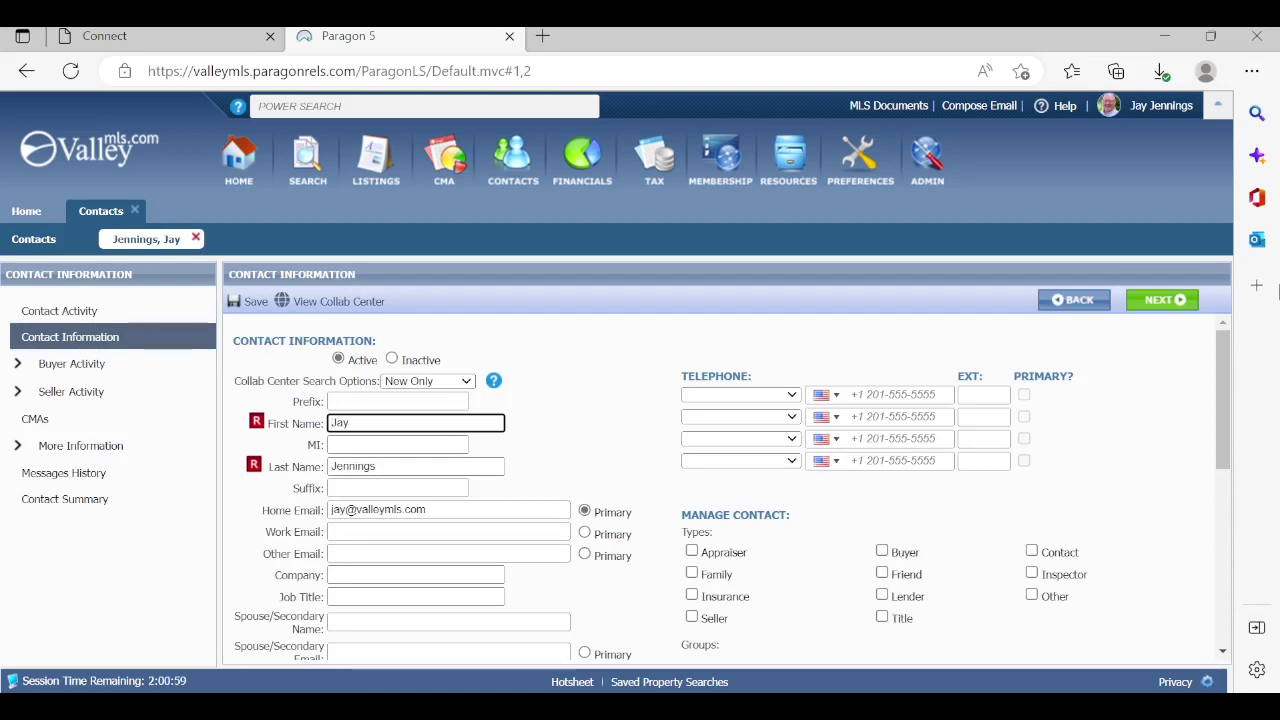
drag(1228, 368, 1230, 515)
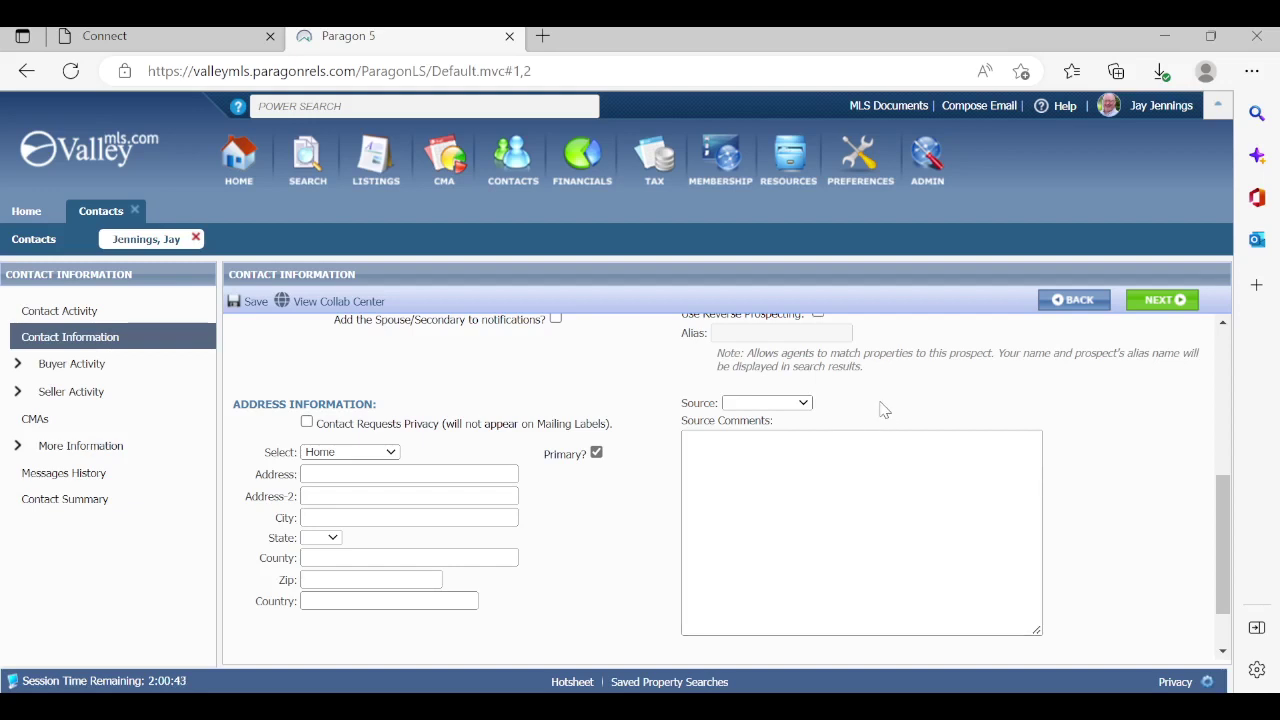
Add the existing saved search Harvest Homes to the contact's buyer activity.
click(58, 368)
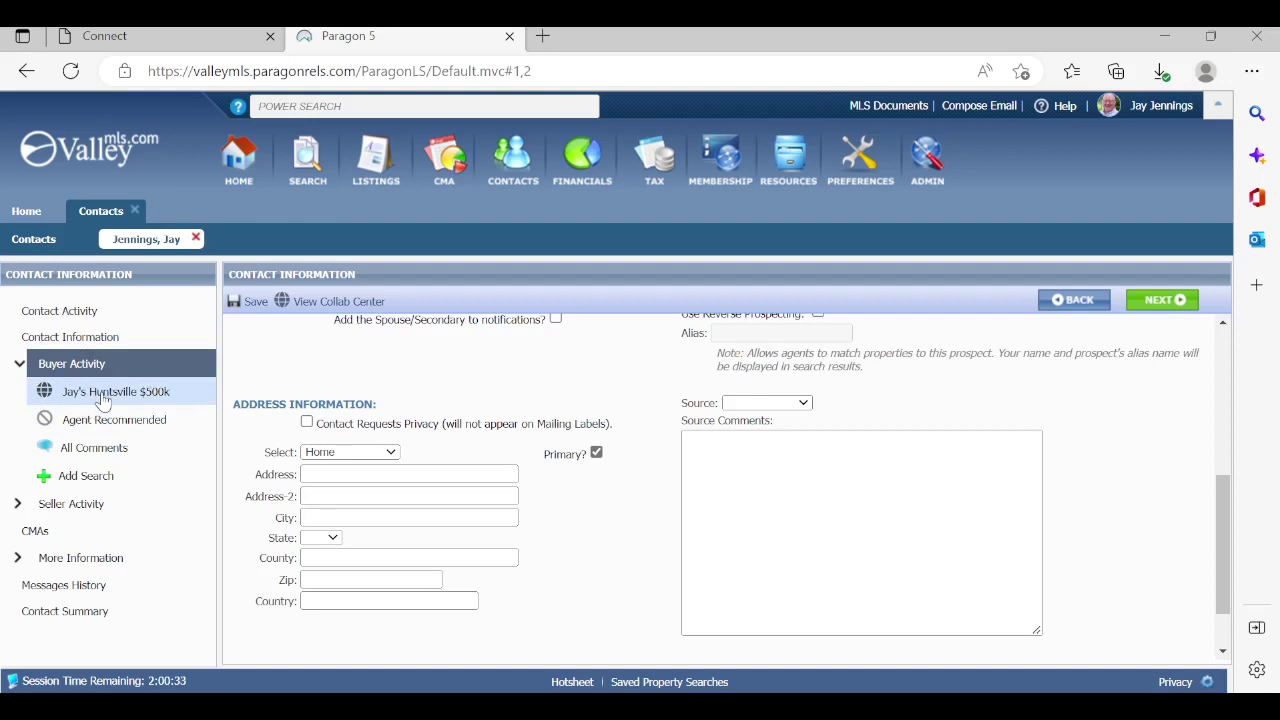
click(88, 482)
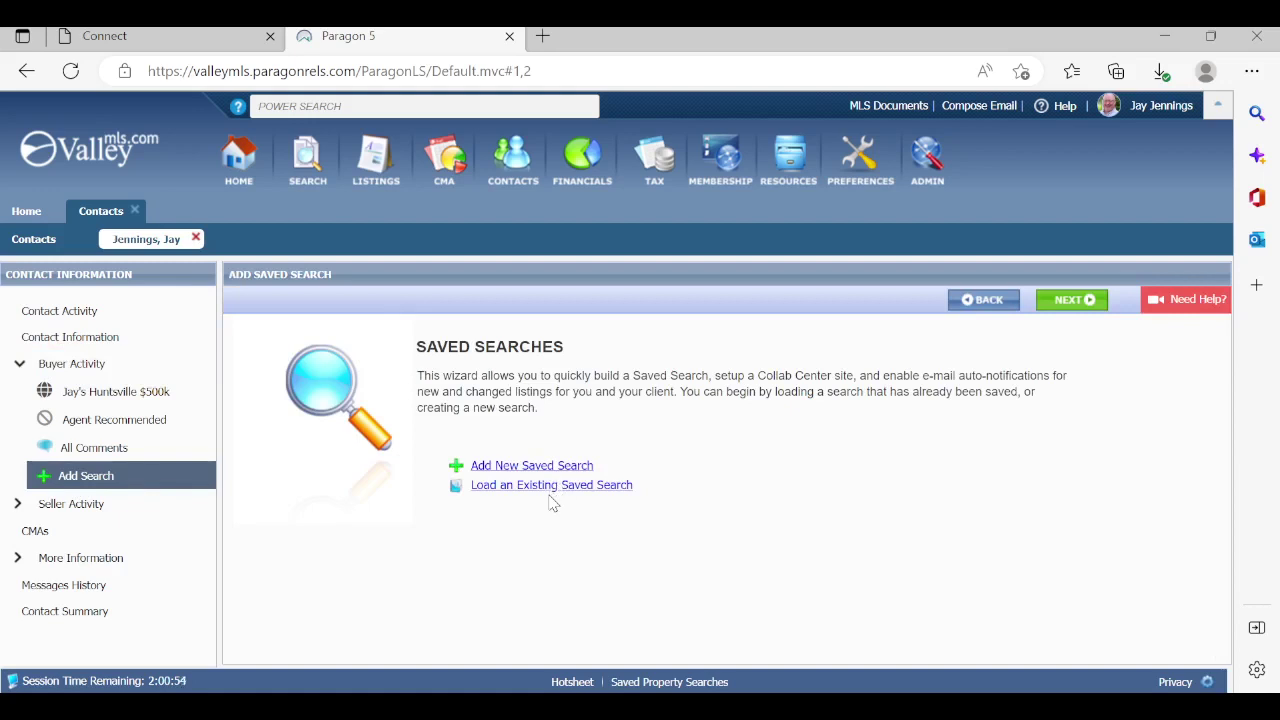
click(580, 489)
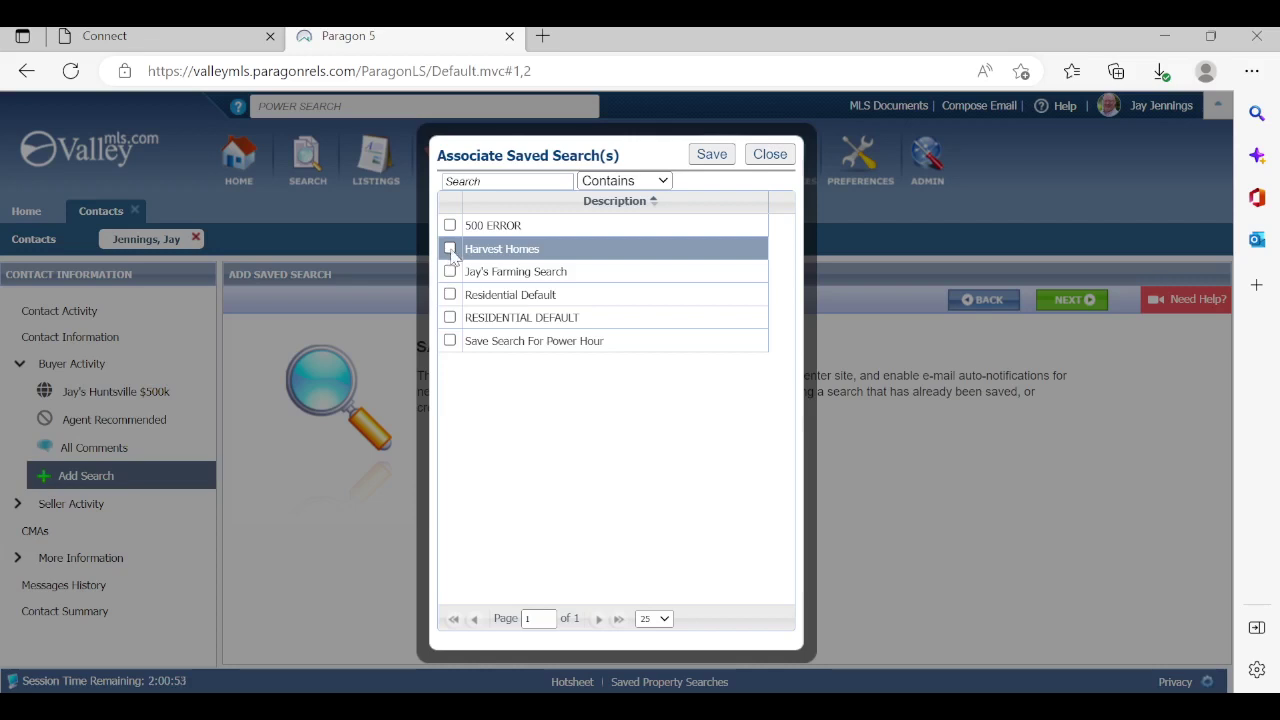
click(450, 249)
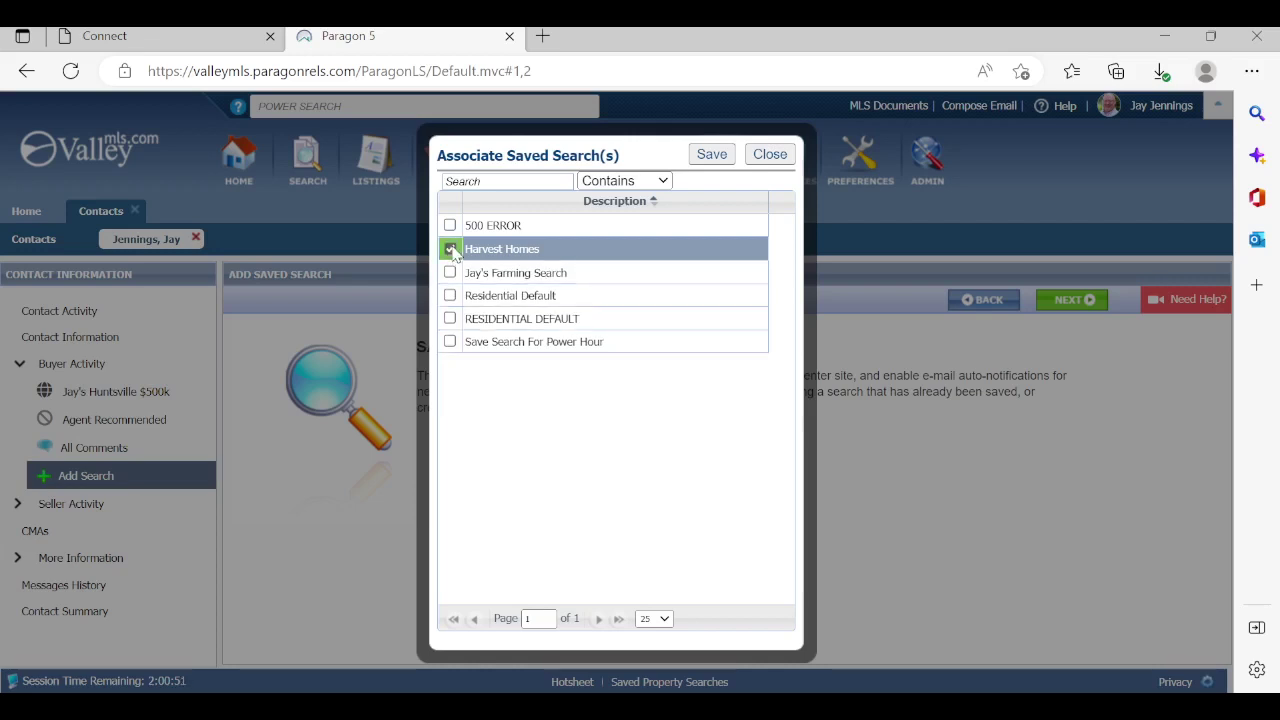
click(708, 158)
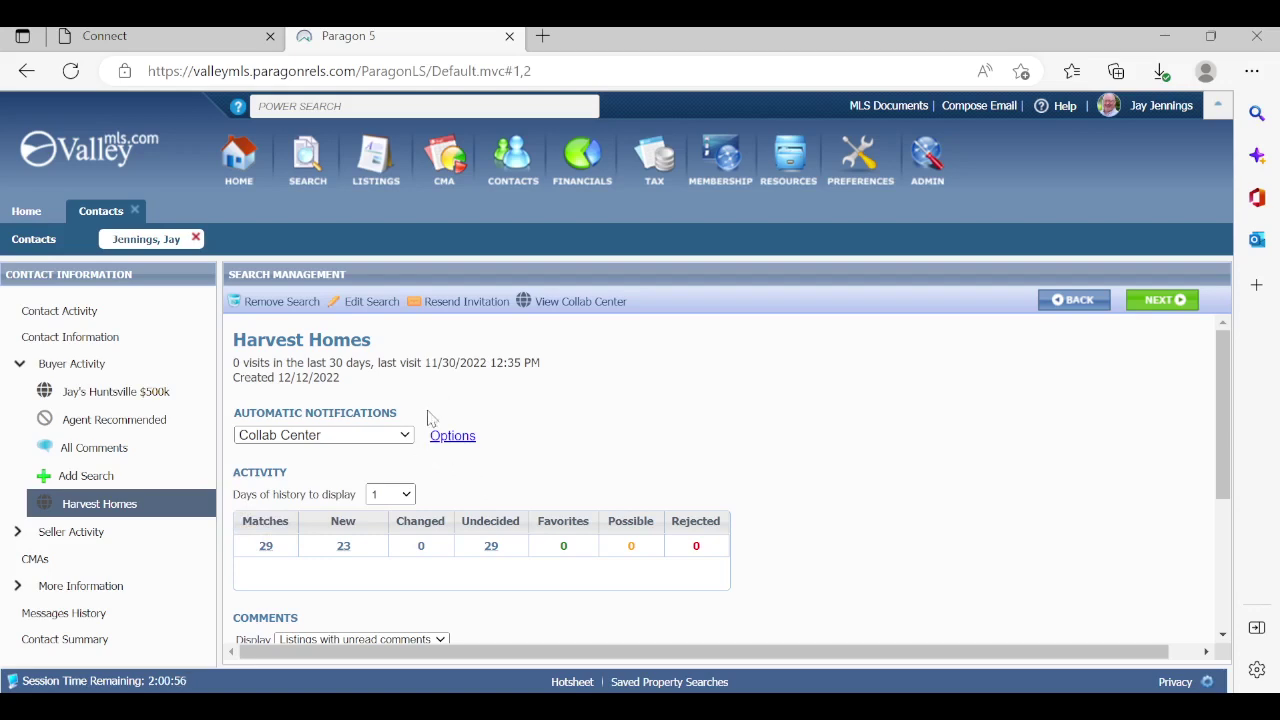
Remove the Price Change, New Comment and Status Change notification triggers from the Harvest Homes search, keeping only New Match.
click(454, 440)
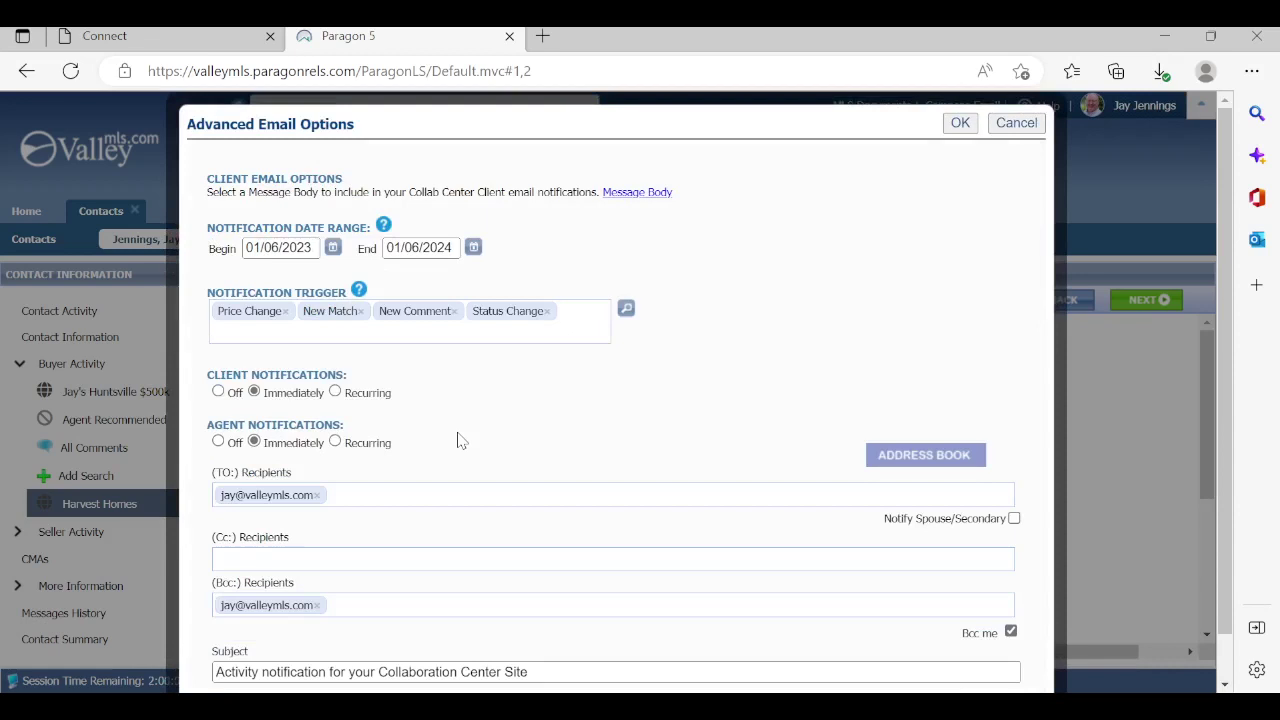
click(285, 313)
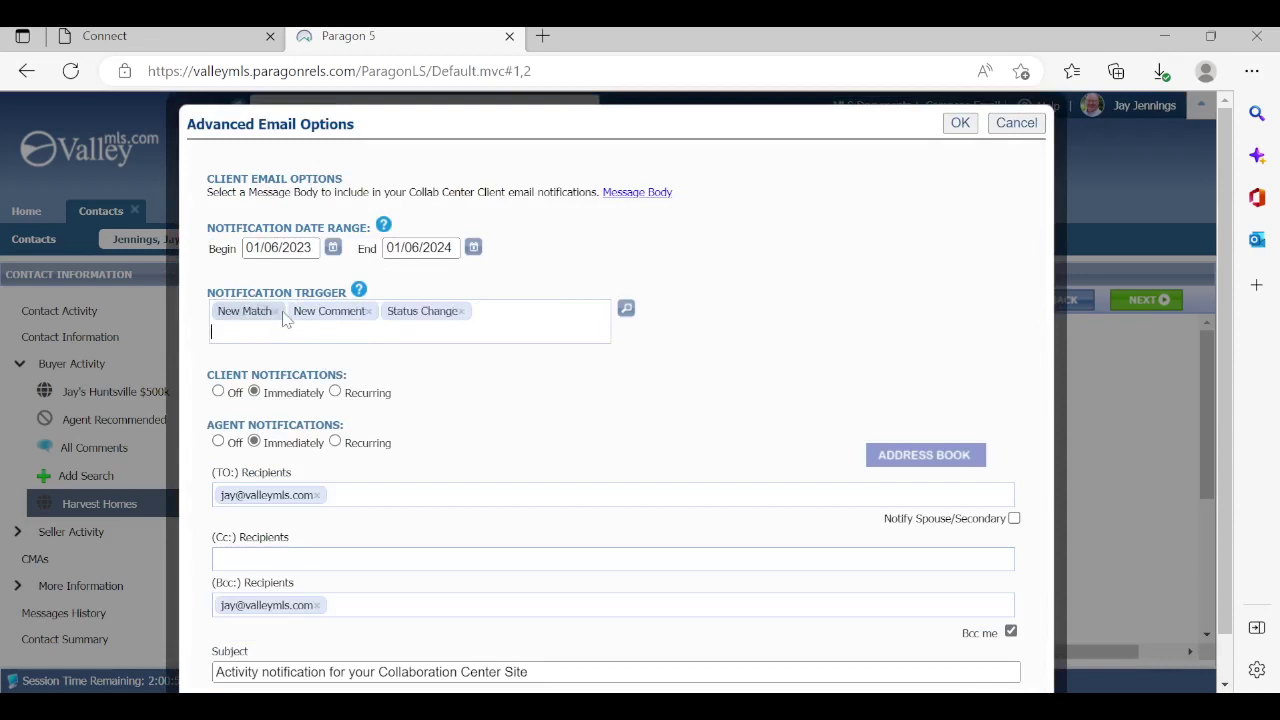
click(368, 313)
click(368, 313)
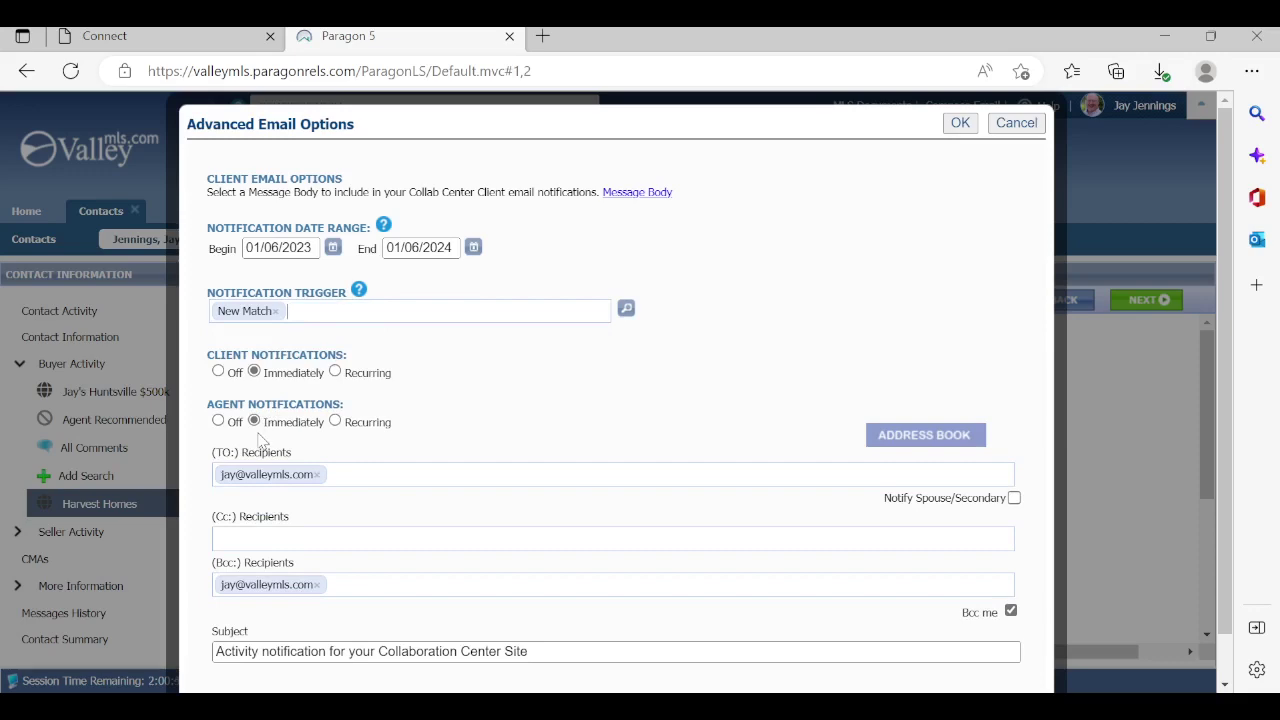
click(960, 125)
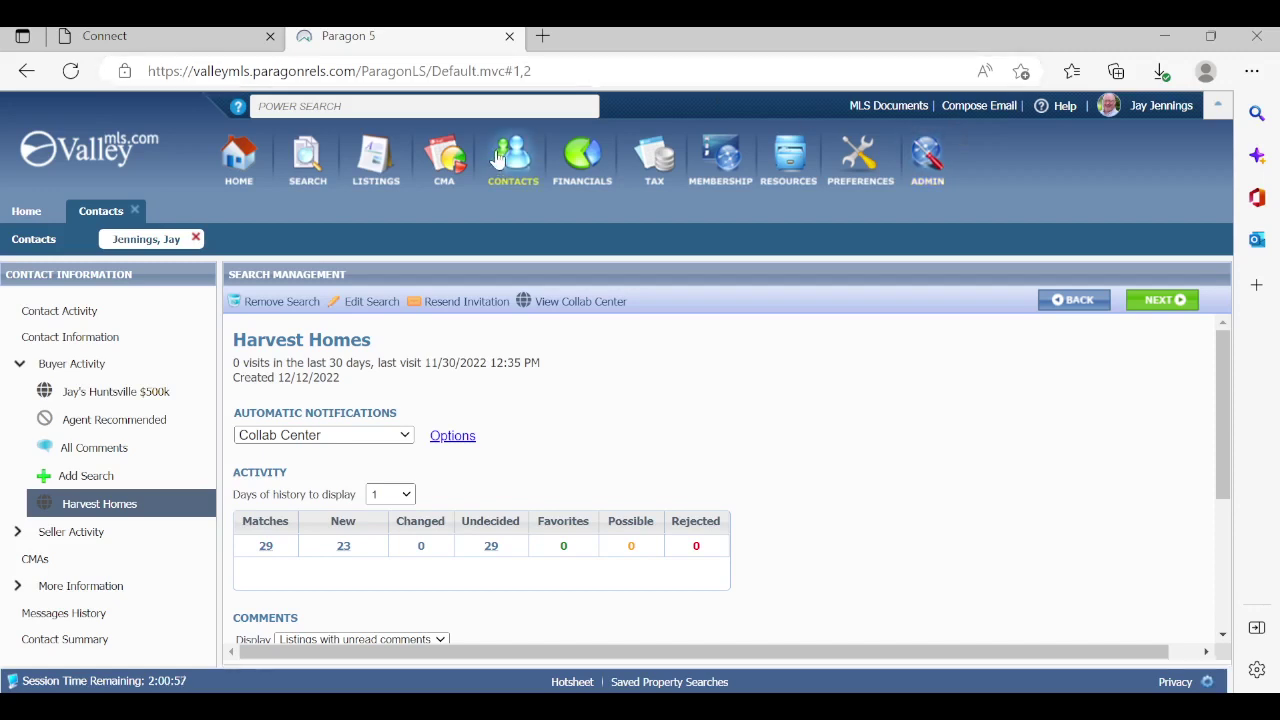
Expand the contact's saved searches in the contacts list, and review the message history in the contact's record before closing it.
click(33, 240)
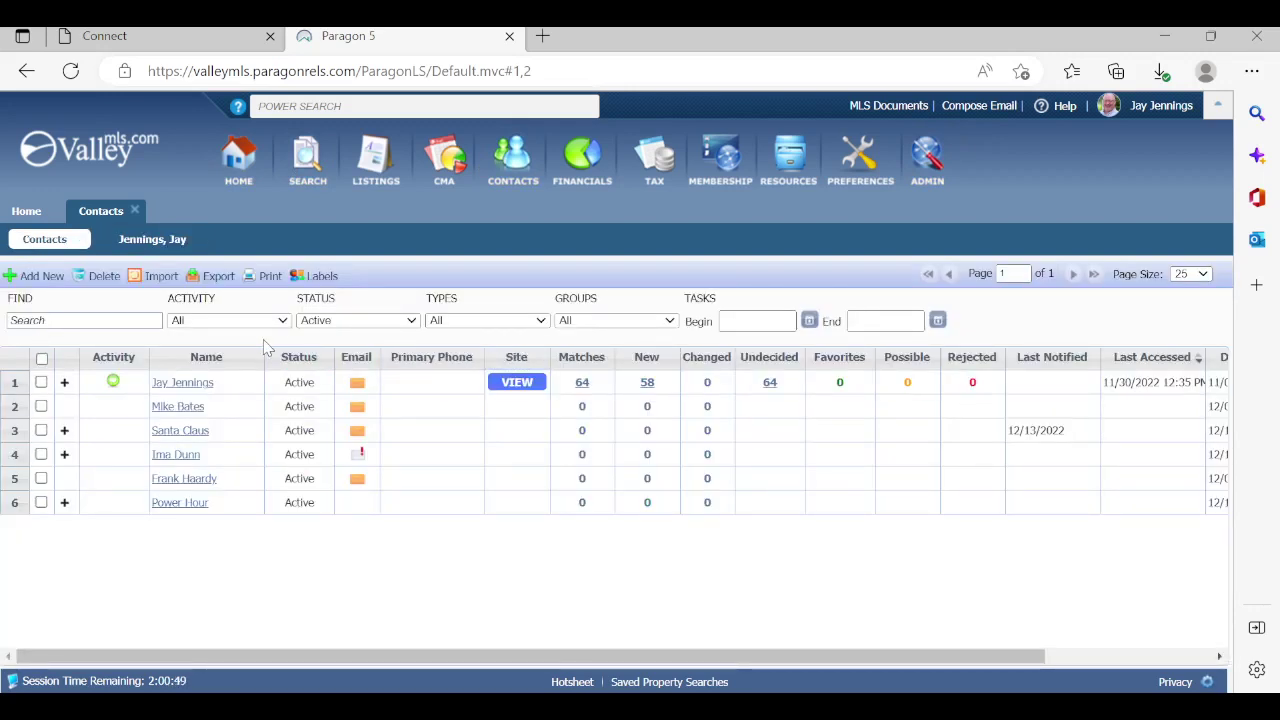
click(64, 383)
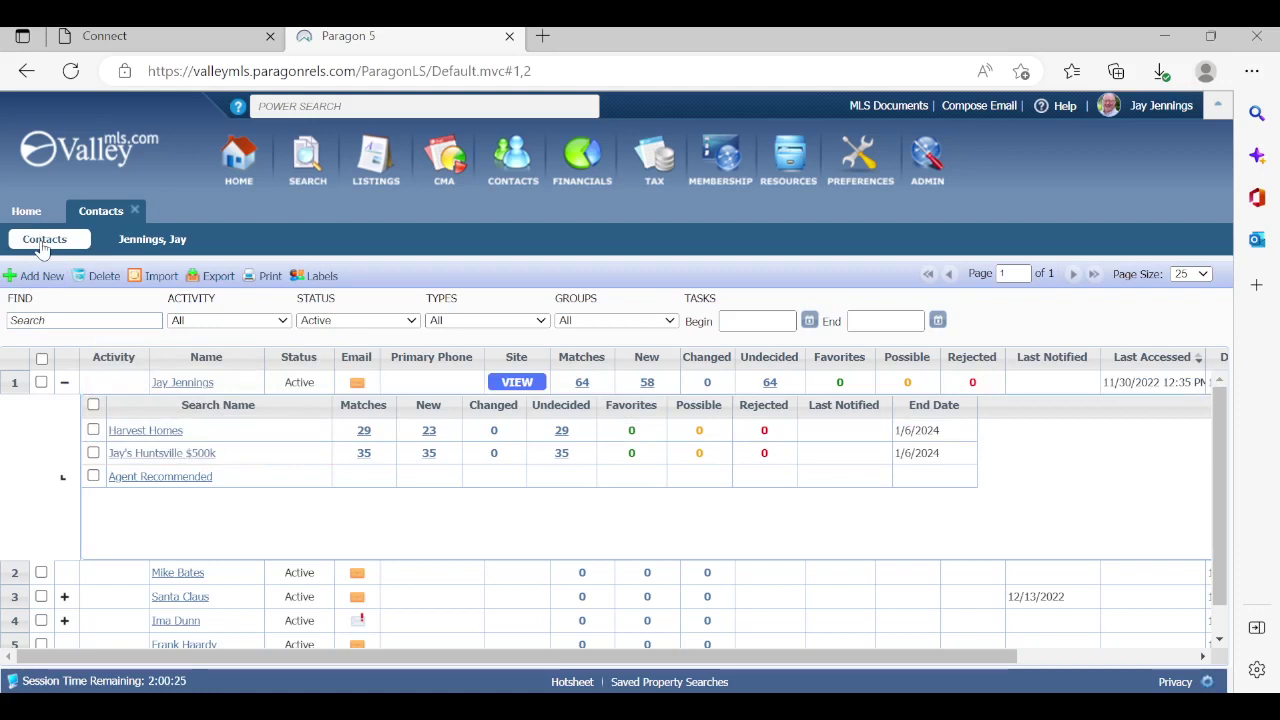
click(200, 381)
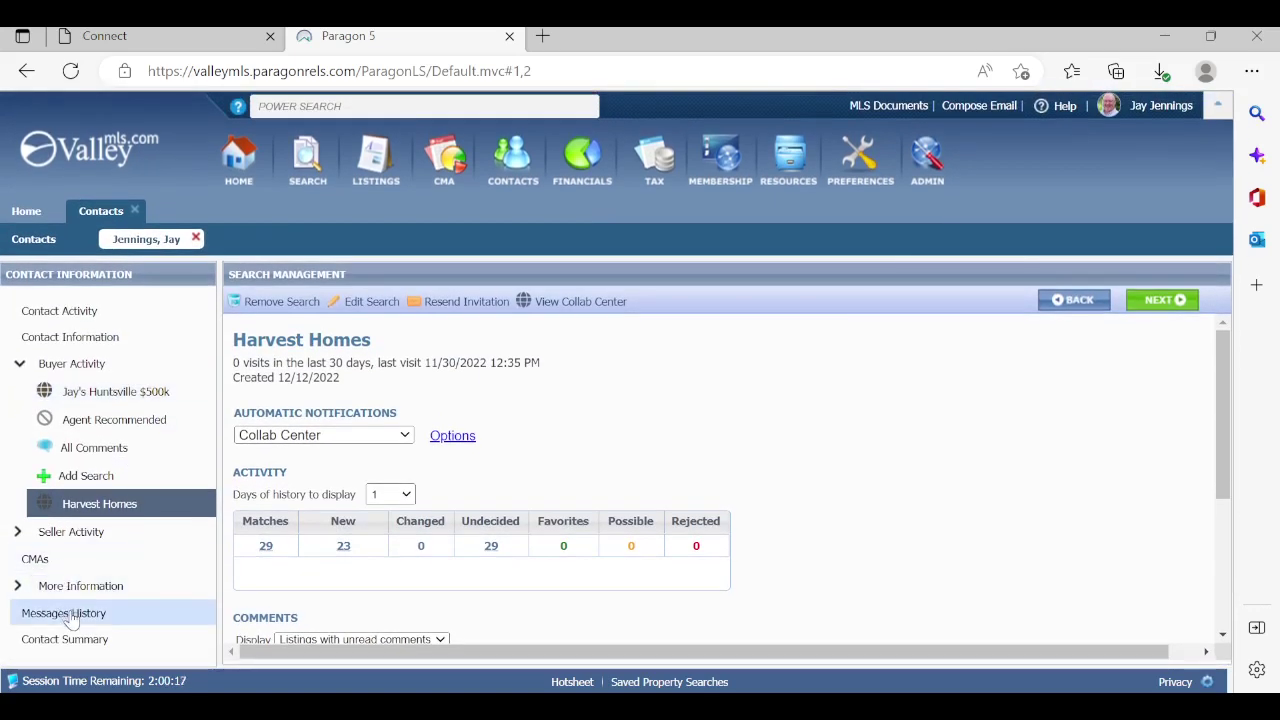
click(68, 622)
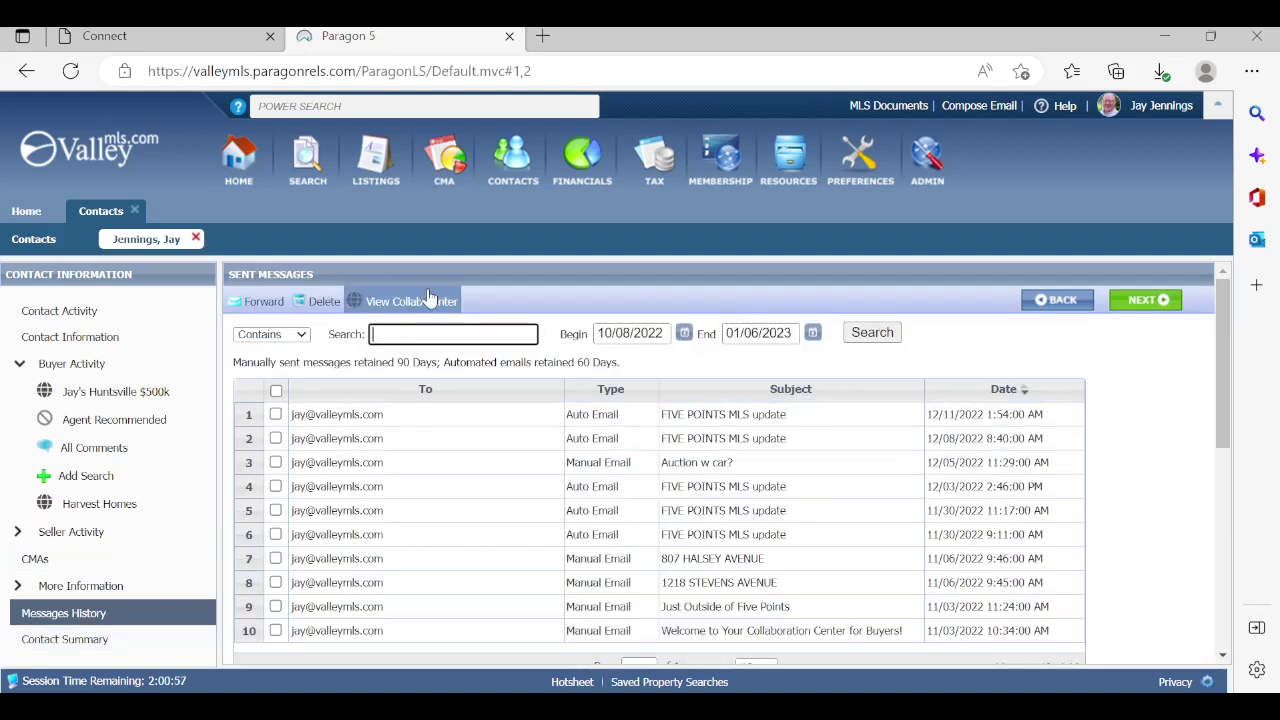
click(196, 240)
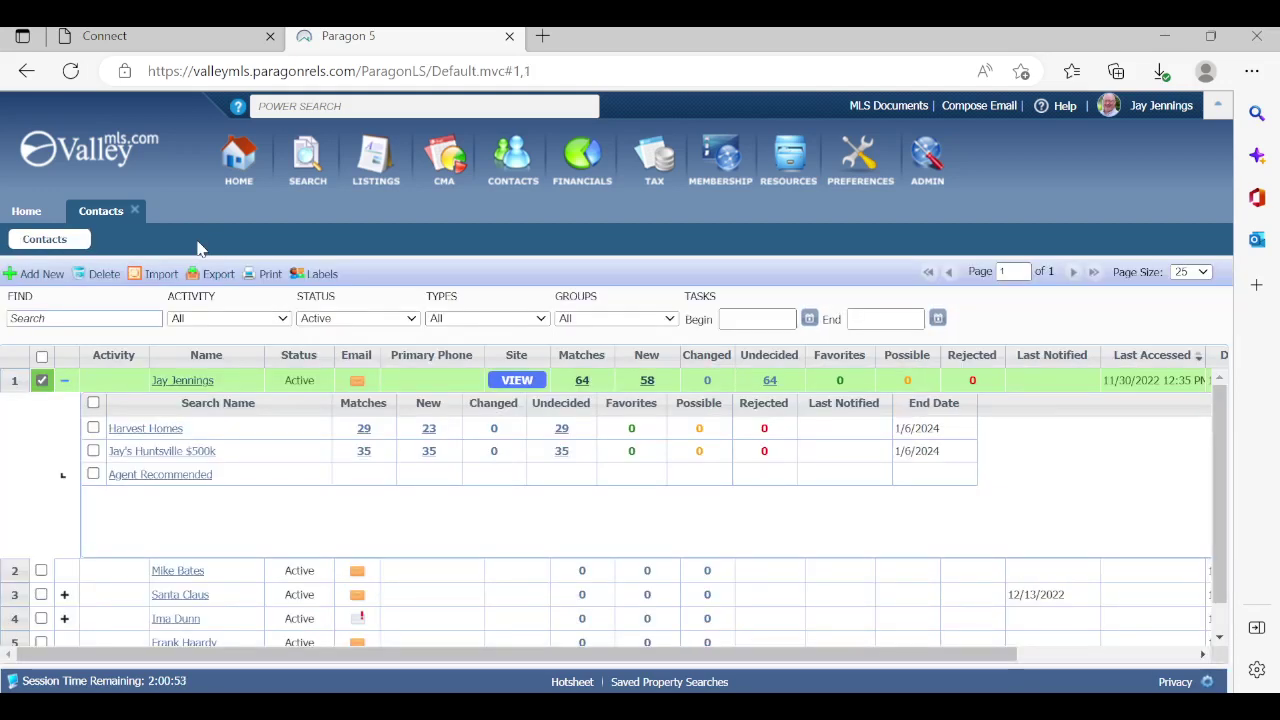